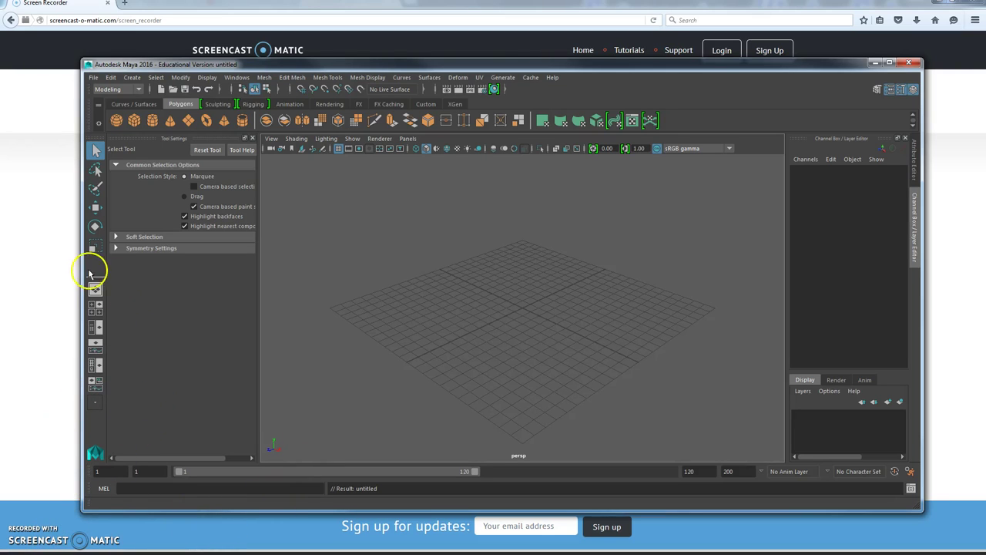
Create a polygon cube at the grid centre and scale it into a narrow block, about 1.79 in X and 0.57 in Z.
left_click(135, 121)
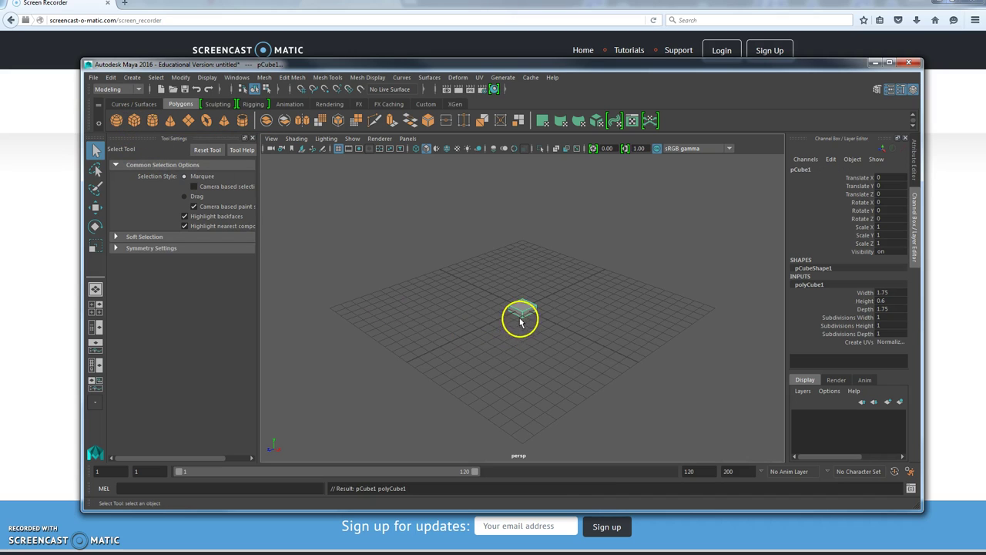
key("r")
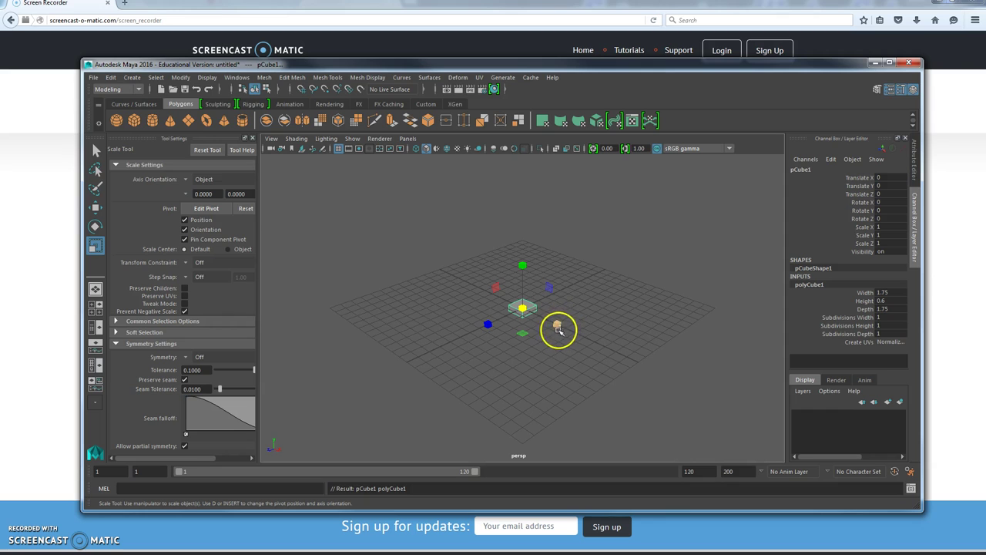
left_click_drag(558, 326, 619, 352)
left_click_drag(519, 359, 497, 415, "alt")
left_click_drag(481, 329, 541, 337)
left_click_drag(484, 329, 489, 329)
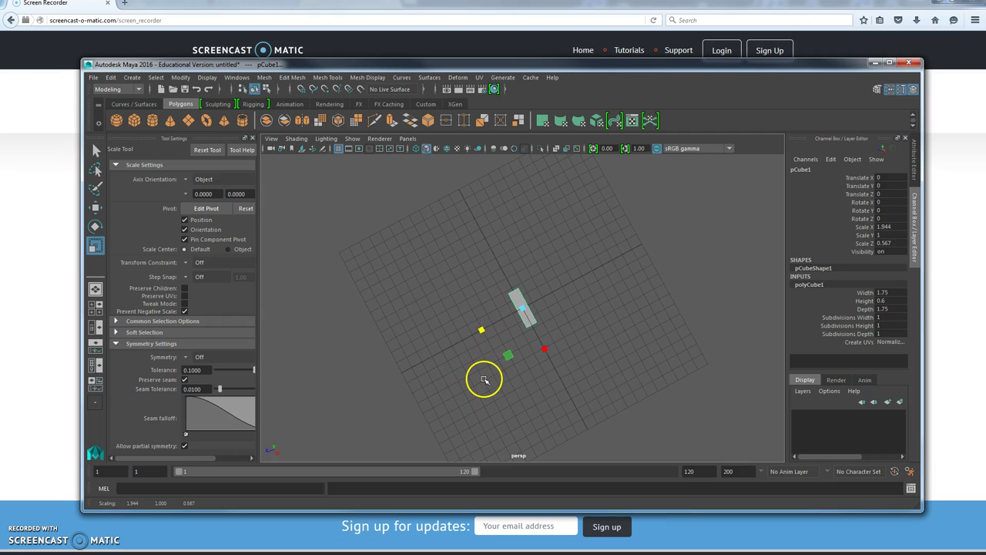
left_click_drag(542, 346, 592, 410)
Move the block along X to about 6.15 and shift its pivot back to the centre of the grid.
key("w")
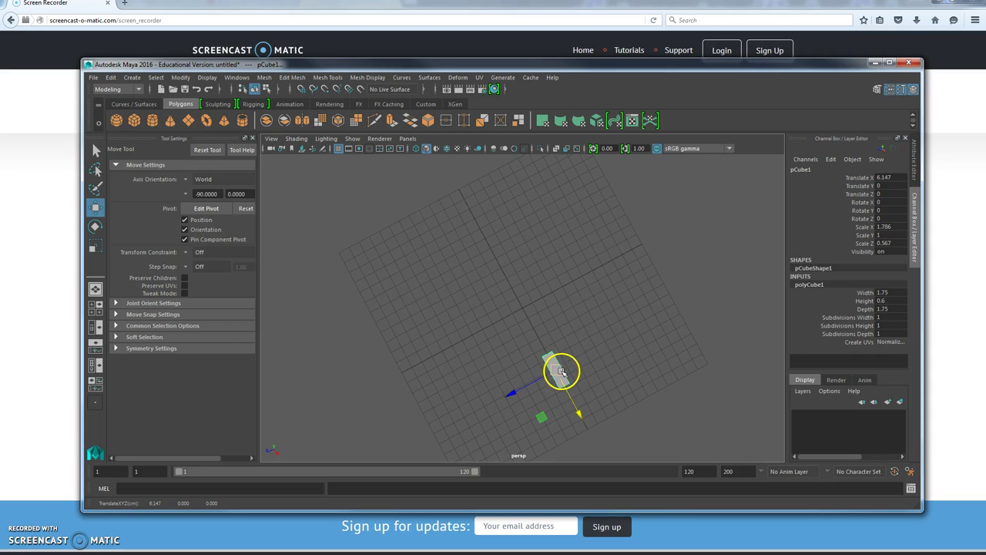
key("d")
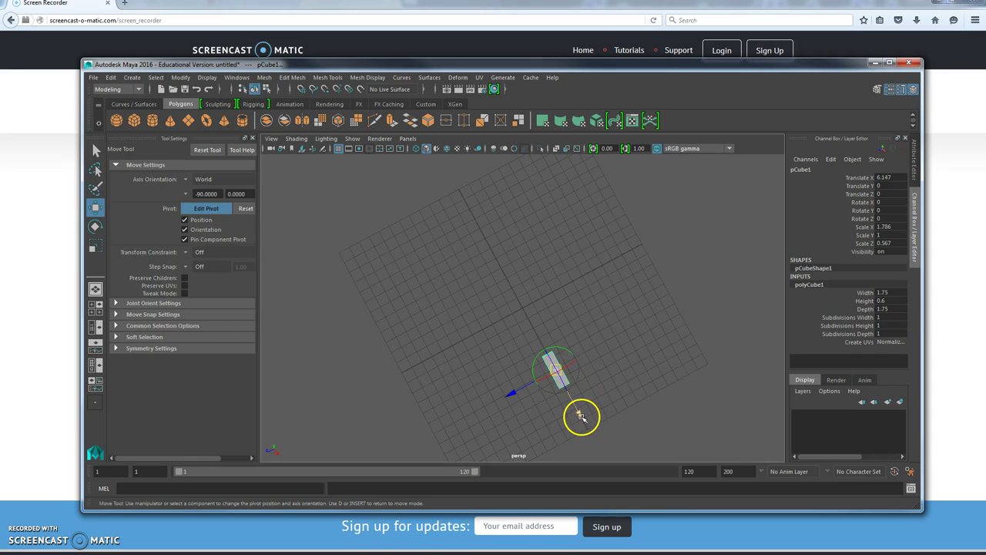
left_click_drag(580, 416, 549, 353)
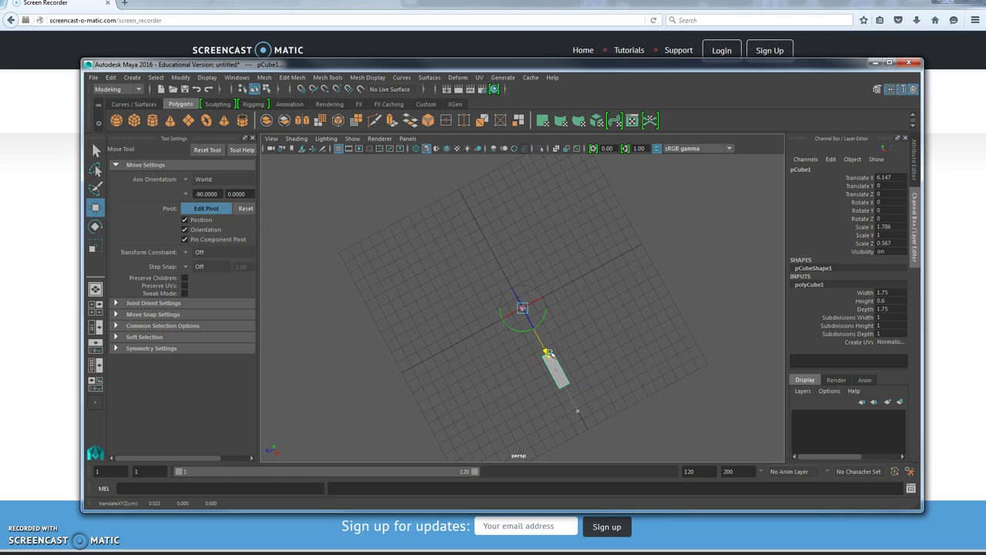
scroll(522, 308, "up", 5)
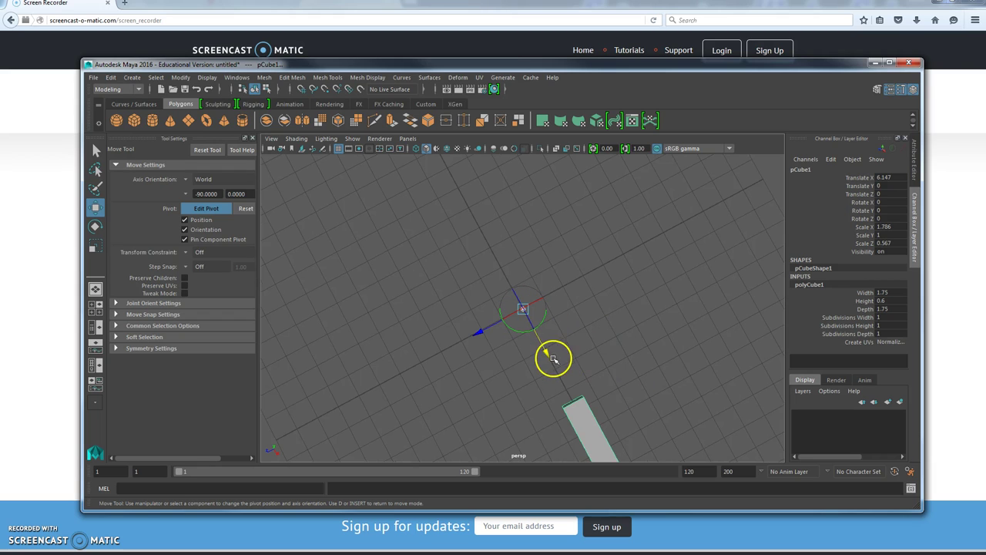
scroll(560, 396, "down", 2)
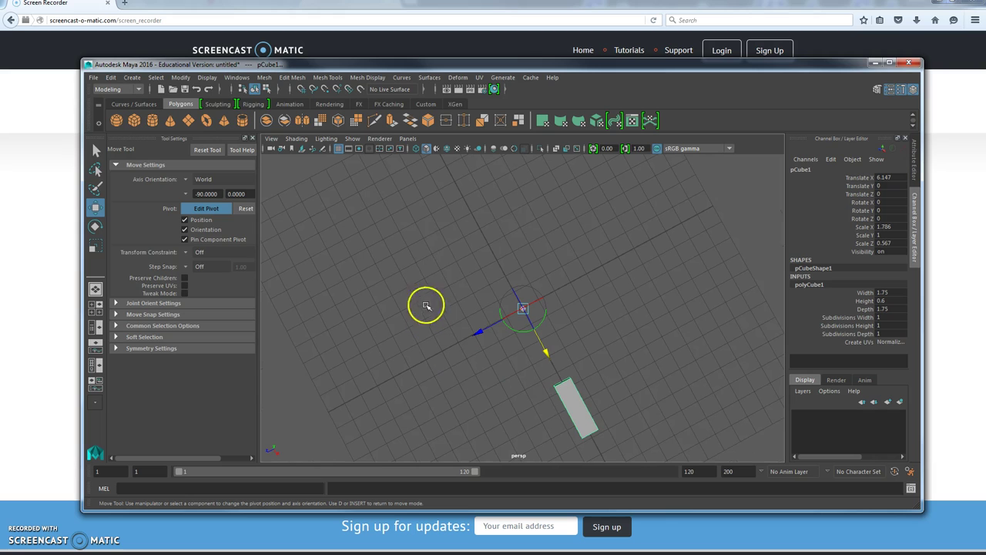
Try Duplicate Special on the block with reset options, a Y rotation of 18 and 19 copies, and undo it.
left_click(111, 78)
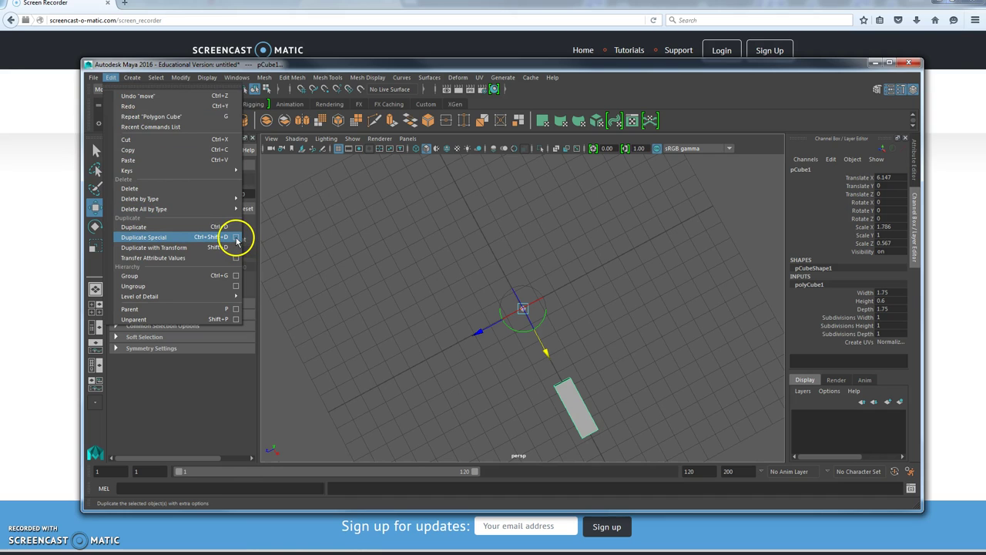
left_click(236, 237)
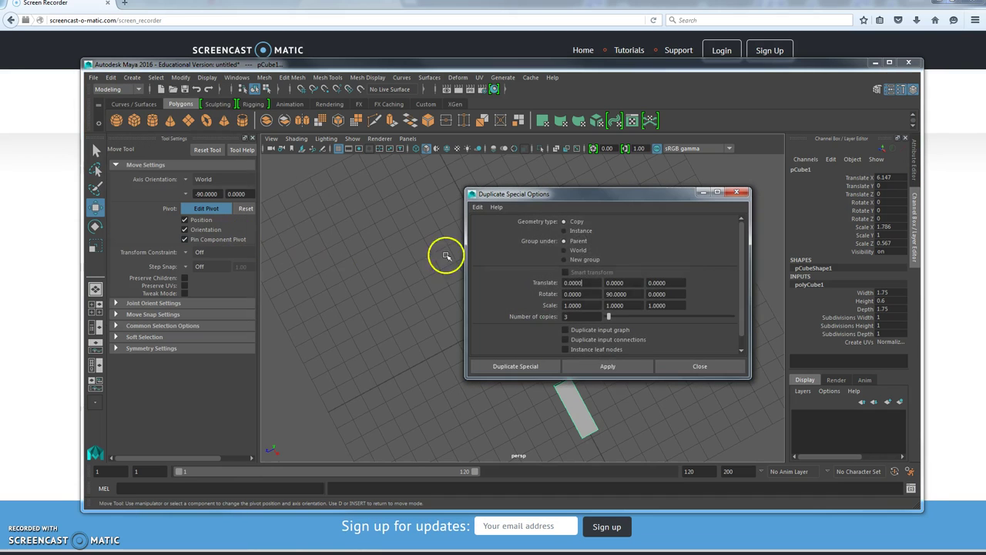
left_click_drag(587, 194, 368, 189)
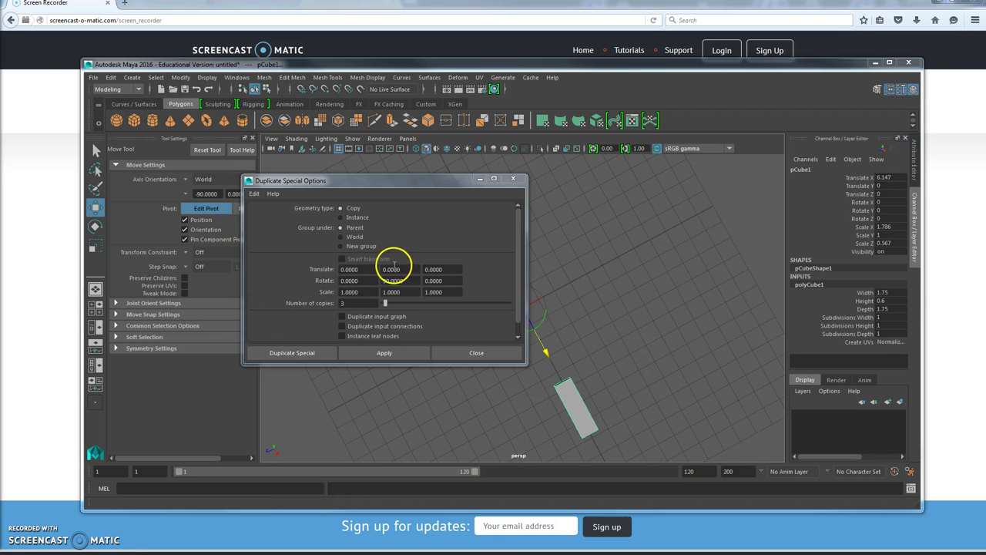
left_click(255, 194)
left_click(276, 214)
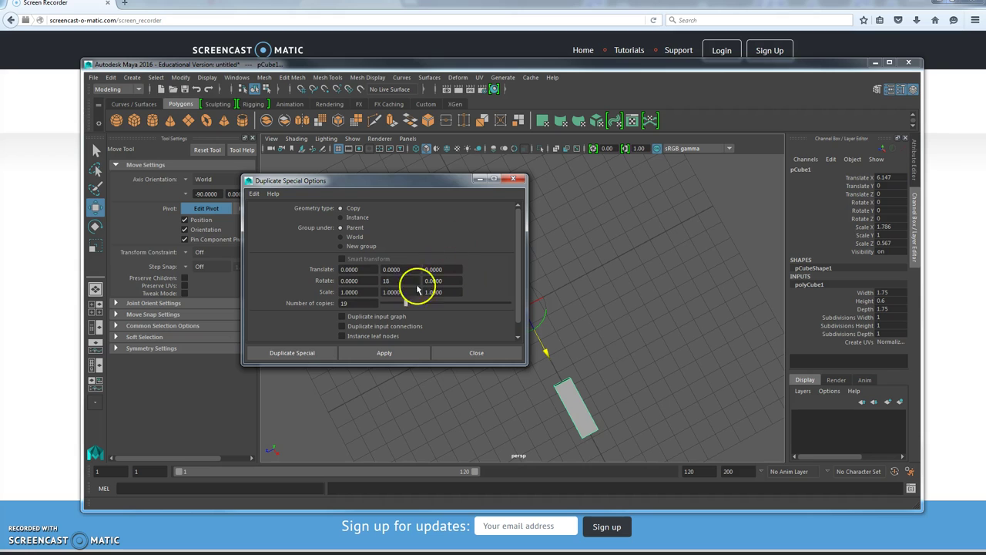
left_click(292, 352)
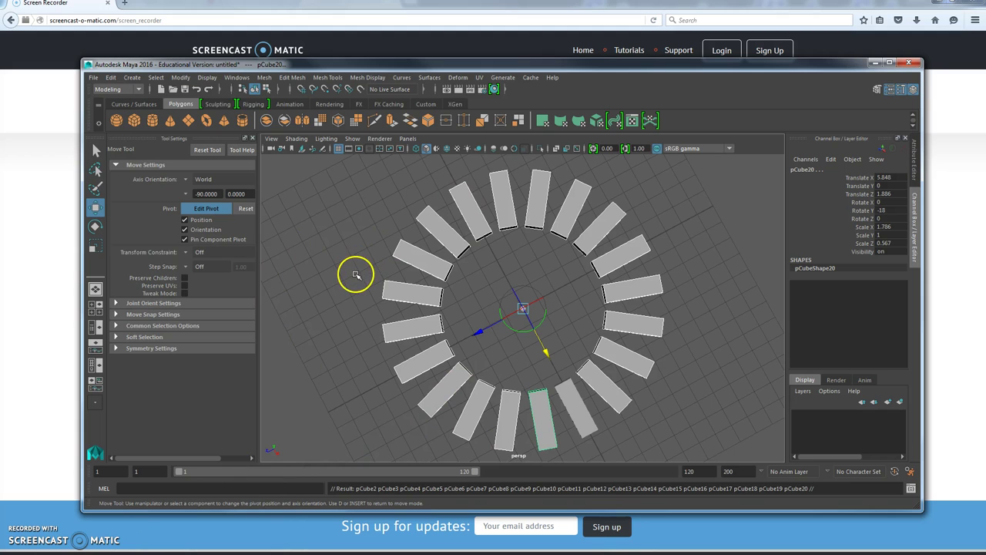
key("ctrl+z")
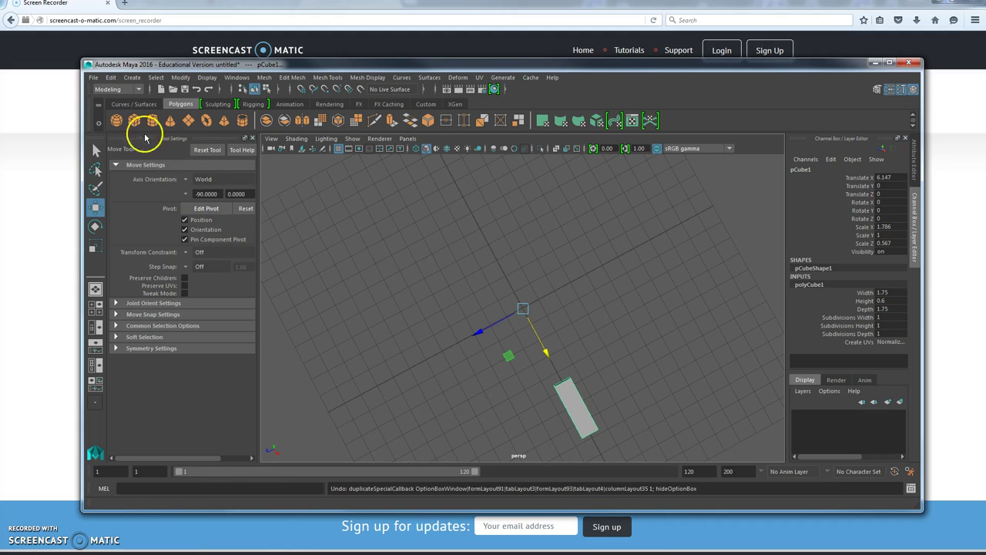
Reopen the Duplicate Special options and use the Calculator to divide 360 by the number of pieces for the rotation angle.
left_click(113, 77)
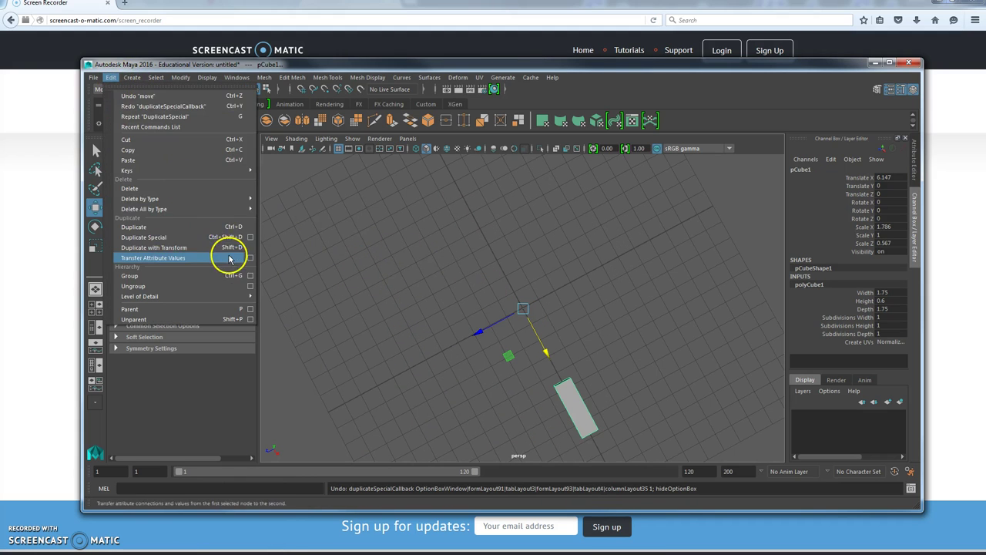
left_click(250, 237)
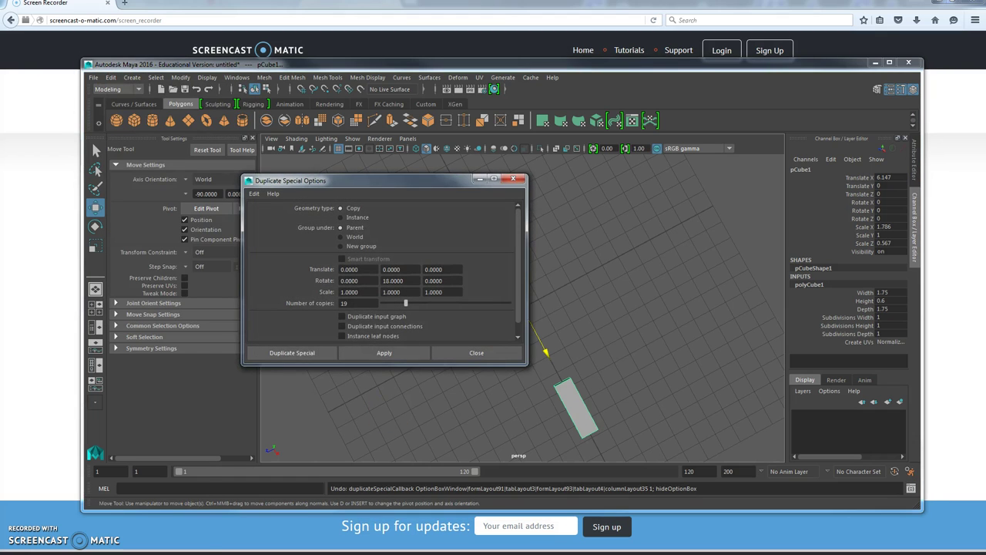
key("super")
left_click(36, 379)
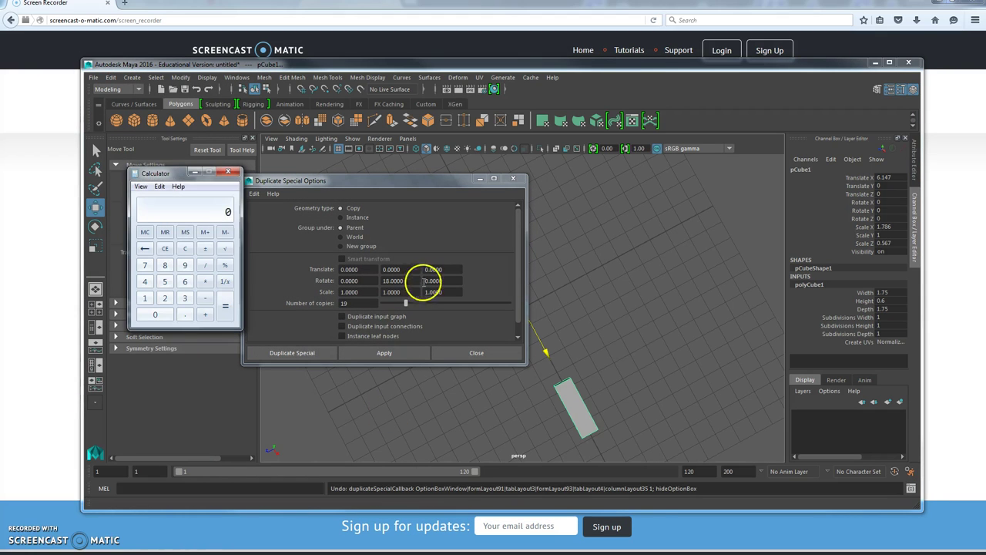
left_click_drag(178, 177, 607, 187)
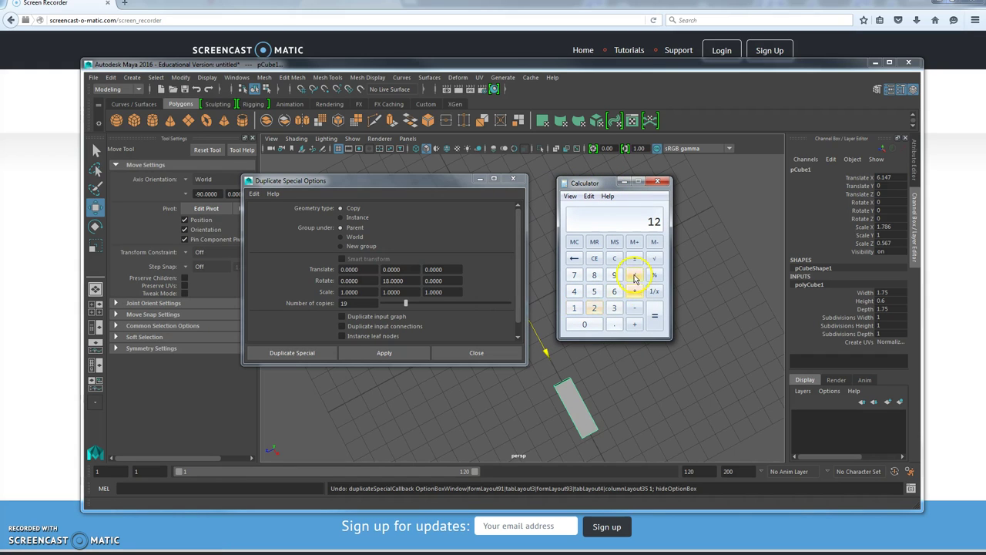
left_click(615, 293)
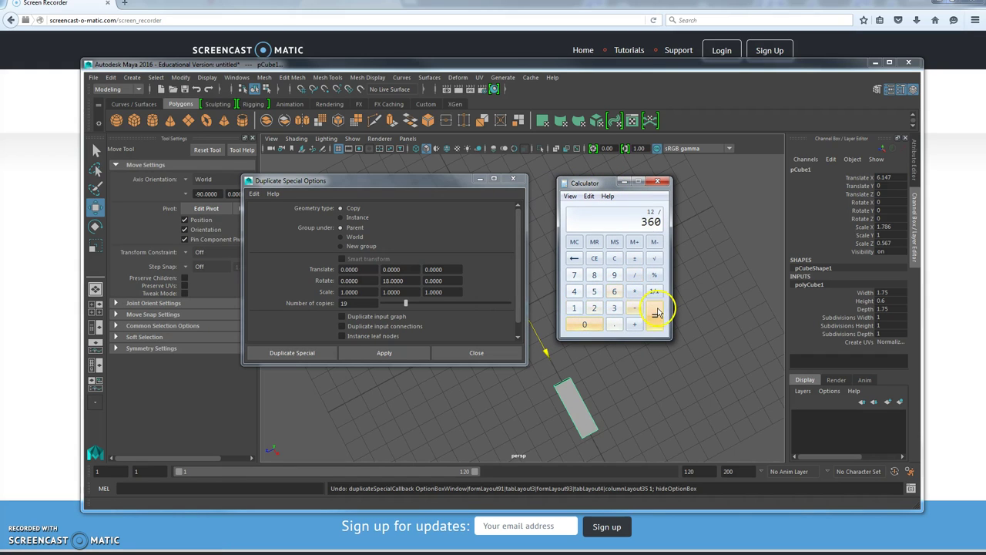
left_click(613, 258)
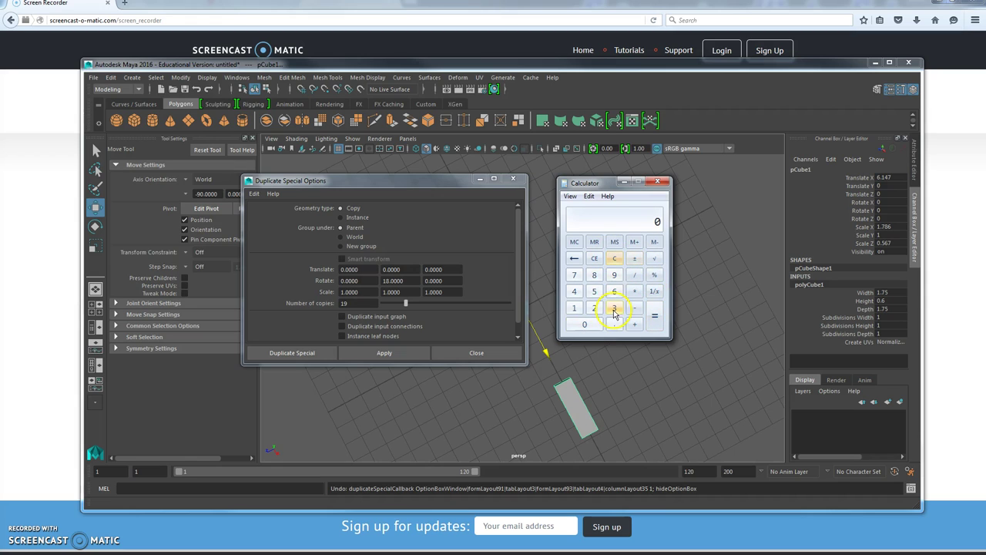
left_click(614, 292)
left_click(601, 325)
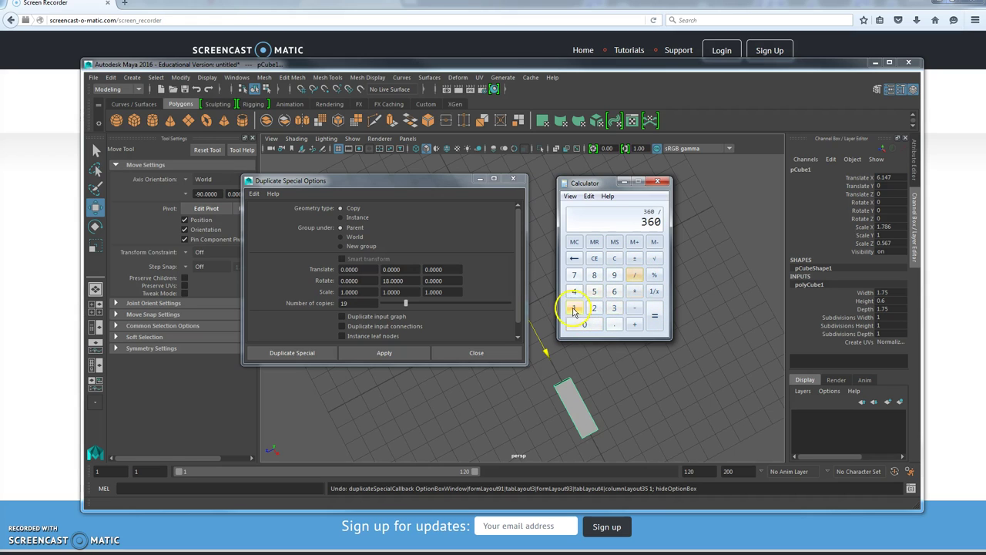
left_click(623, 182)
Duplicate the block around the grid centre with 11 copies and a Y rotation of 36 per copy.
double_click(357, 303)
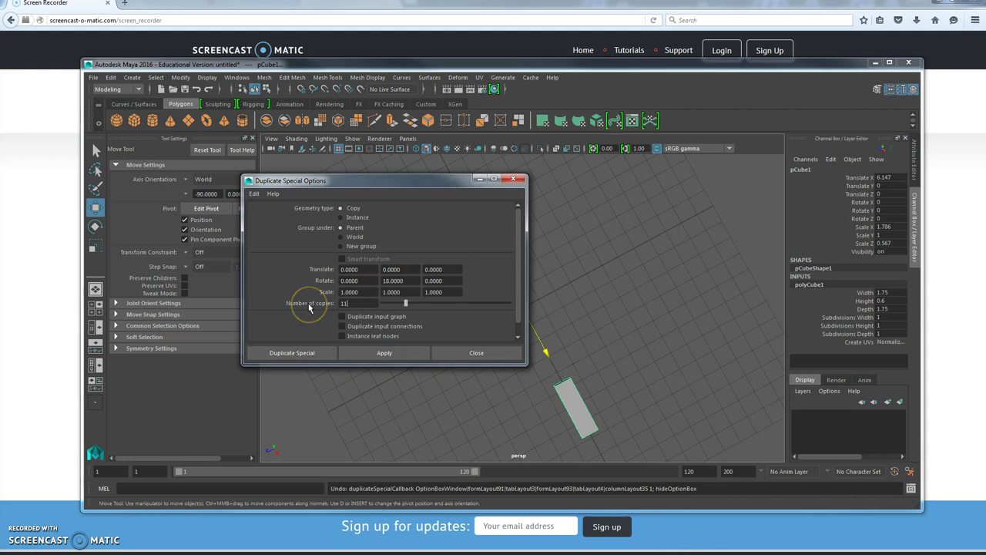
type("11")
double_click(406, 282)
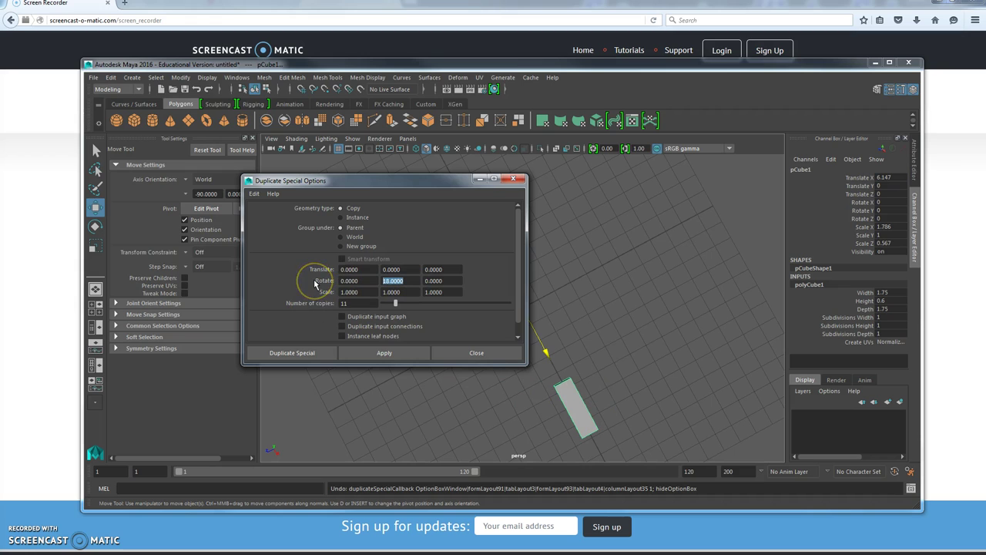
left_click(287, 354)
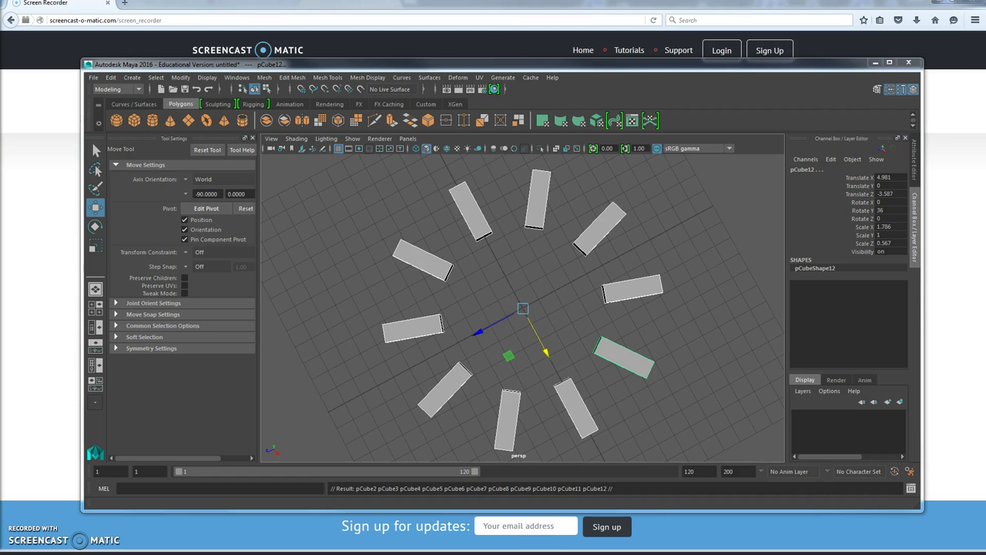
left_click_drag(548, 360, 558, 282, "alt")
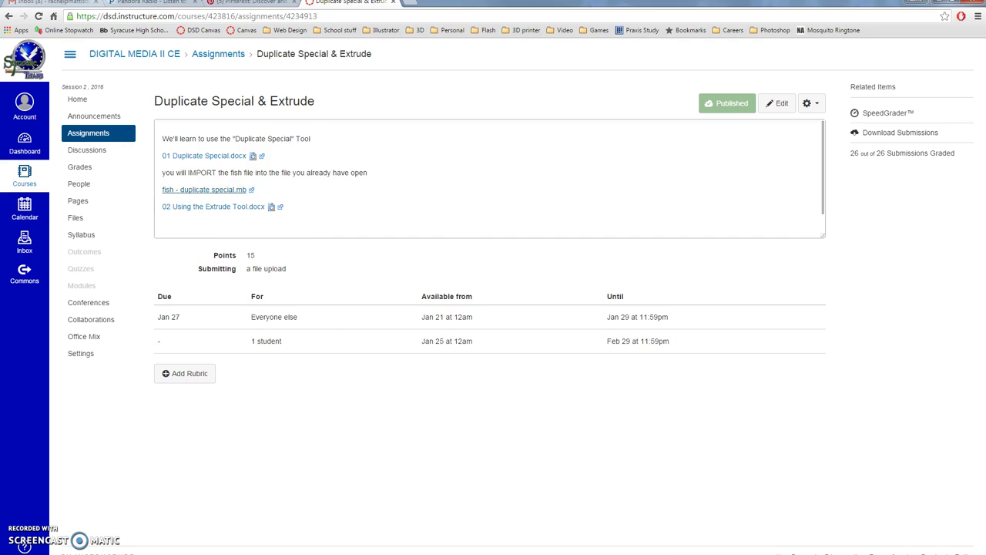
Switch back to Maya and import "fish - duplicate special.mb" from the Downloads folder into the current scene.
left_click(612, 527)
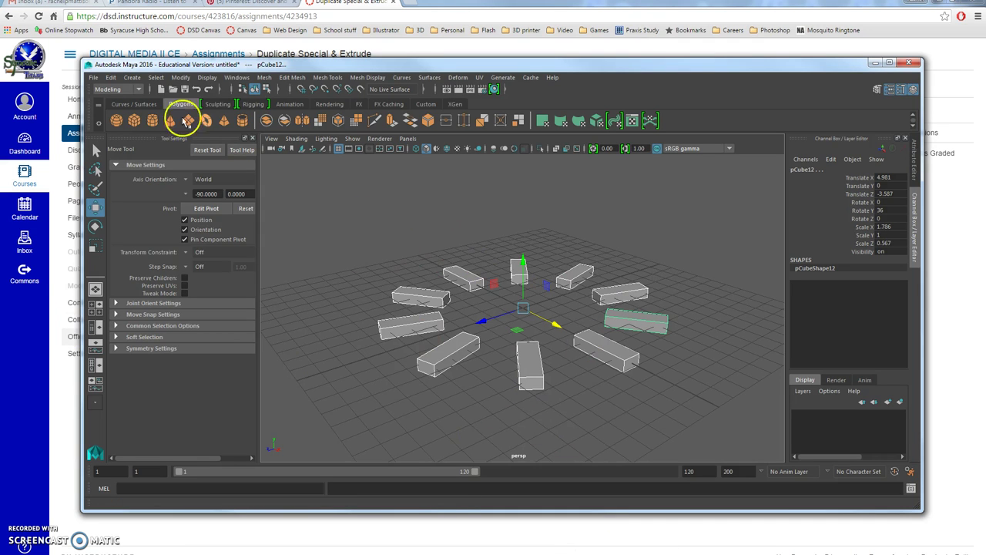
left_click(93, 77)
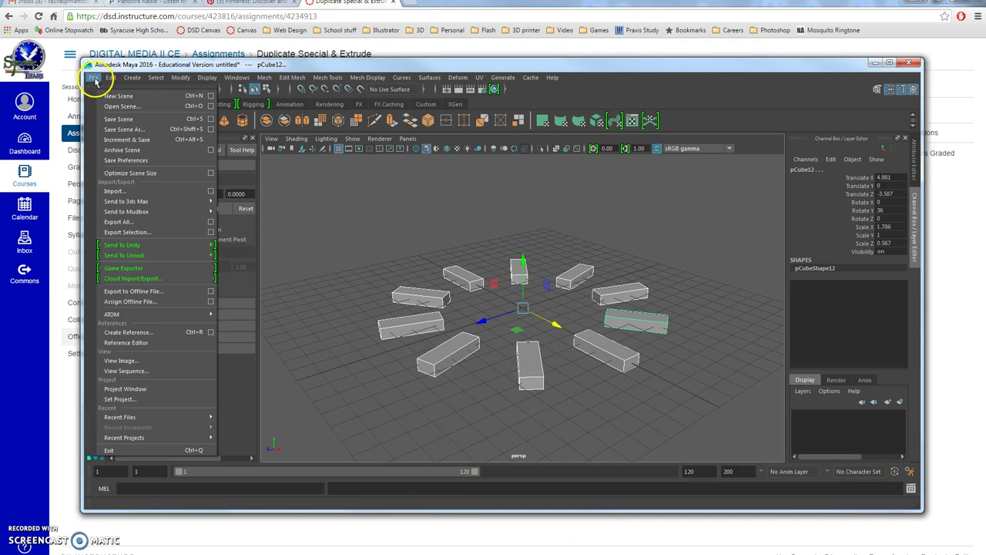
left_click(168, 194)
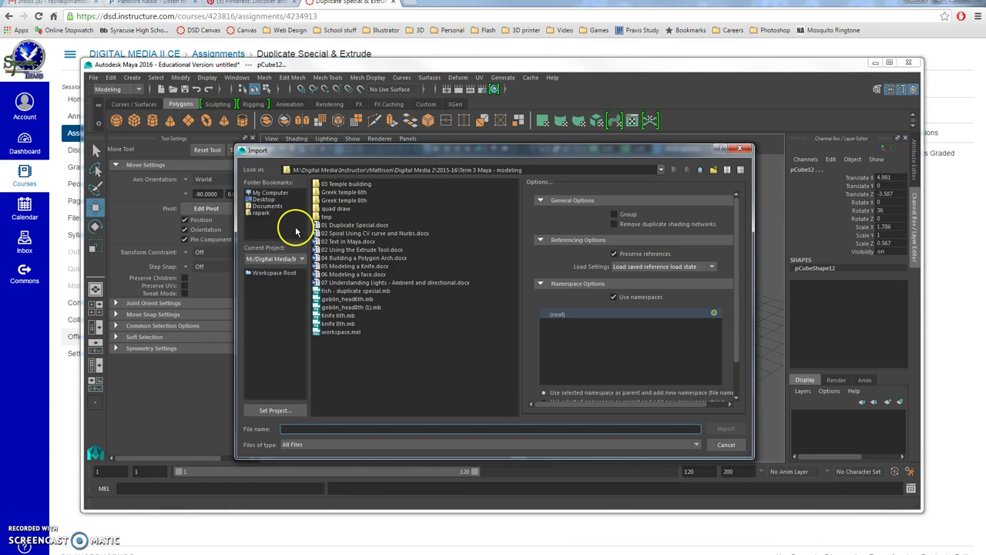
left_click(262, 212)
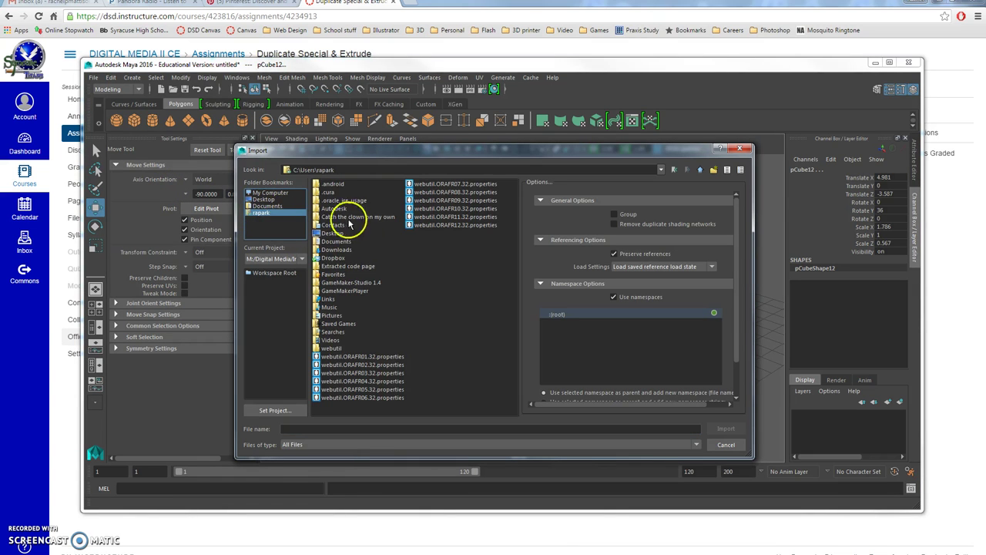
left_click(337, 250)
double_click(342, 253)
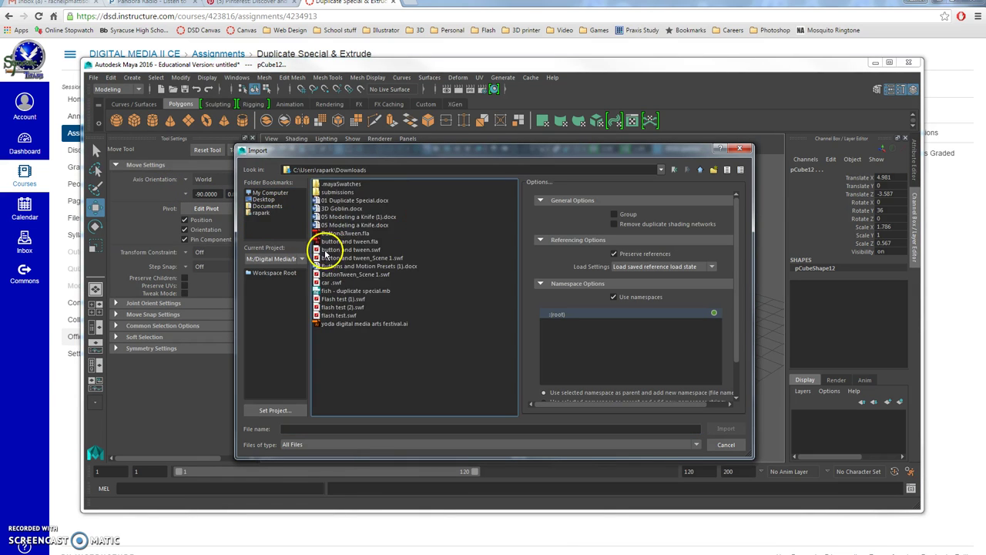
double_click(348, 291)
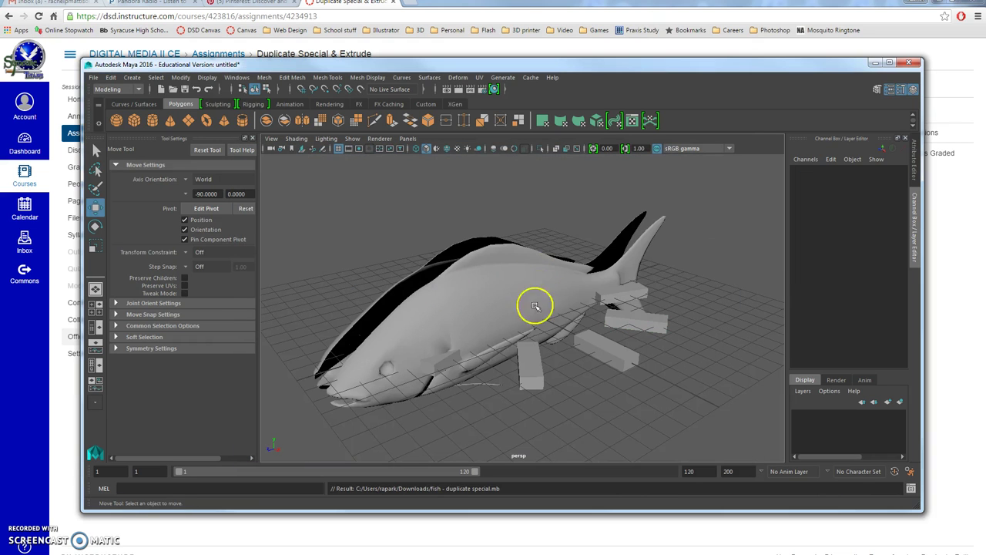
Examine the two halves of the imported fish from the front, selecting each half and clearing the selection.
left_click_drag(565, 397, 560, 393, "alt")
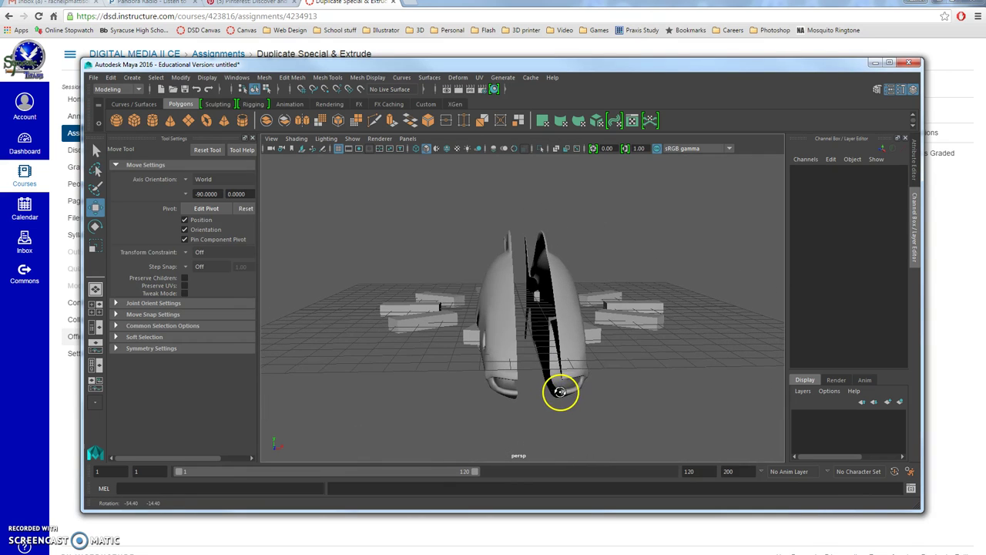
left_click(567, 308)
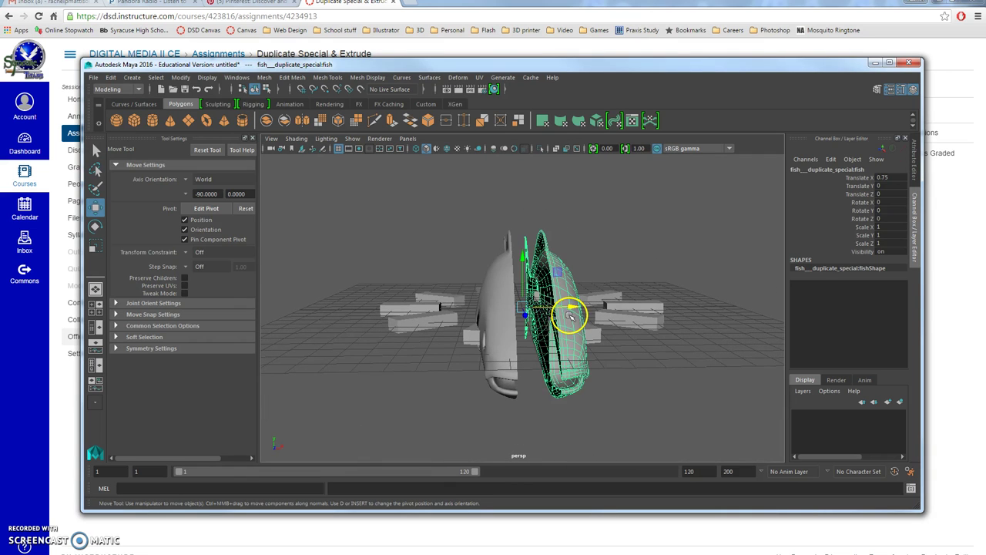
key("ctrl+shift+d")
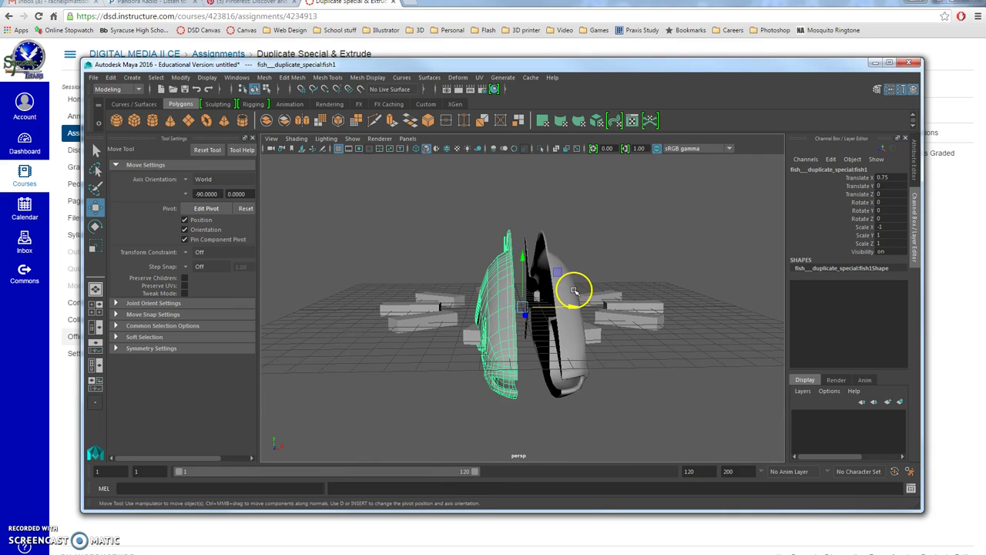
left_click(570, 292)
left_click(582, 294)
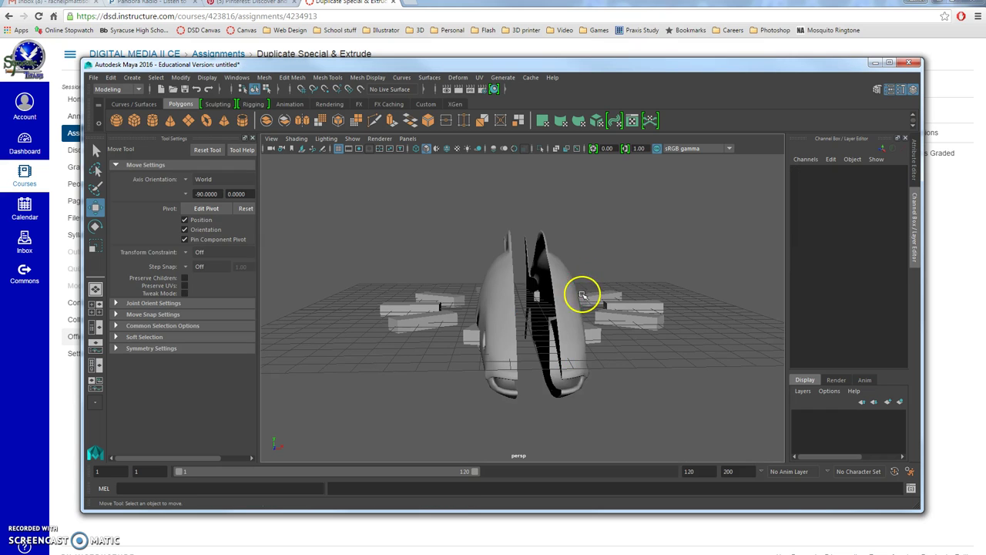
Delete the fish half on the positive X side and raise the remaining half above the ring of blocks, to about 3.47 in Y.
left_click(572, 309)
key("Delete")
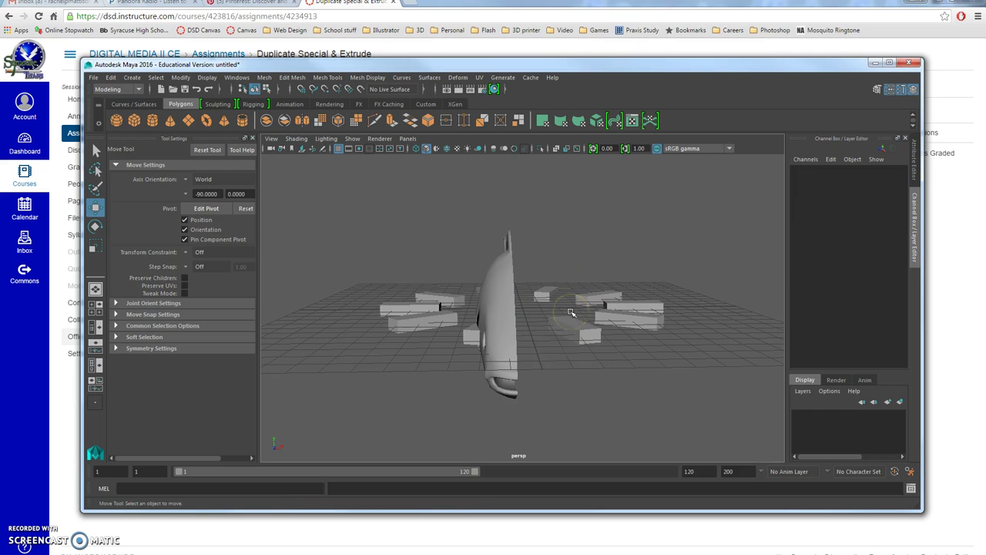
left_click(487, 305)
left_click_drag(517, 260, 521, 192)
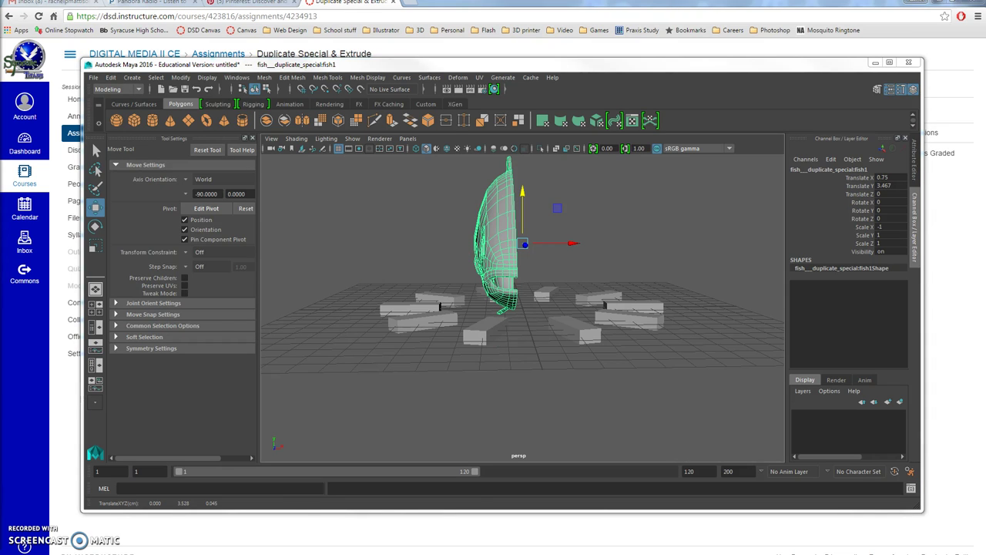
left_click(509, 249)
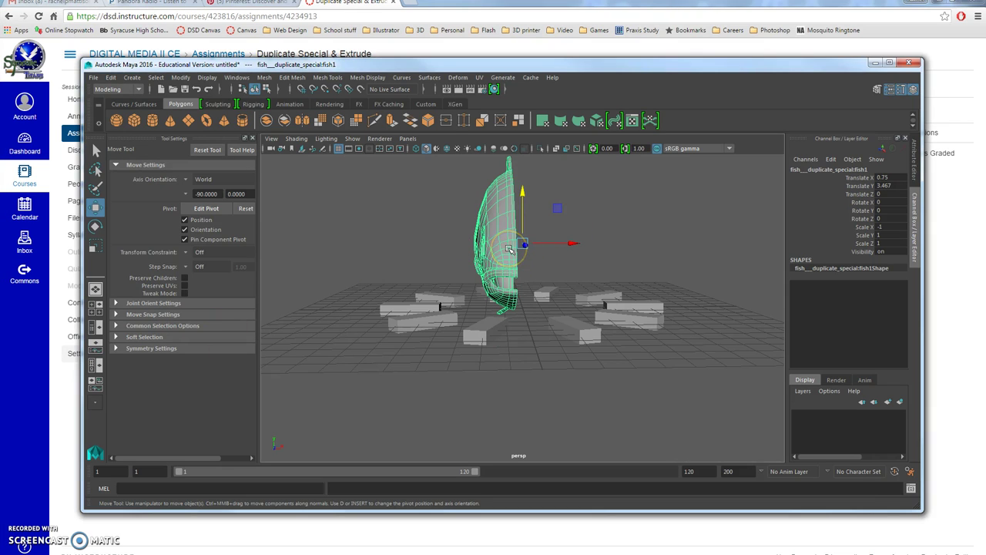
Move the remaining fish half's pivot along X toward its flat inner side, working in the front view.
left_click_drag(381, 375, 433, 245, "alt")
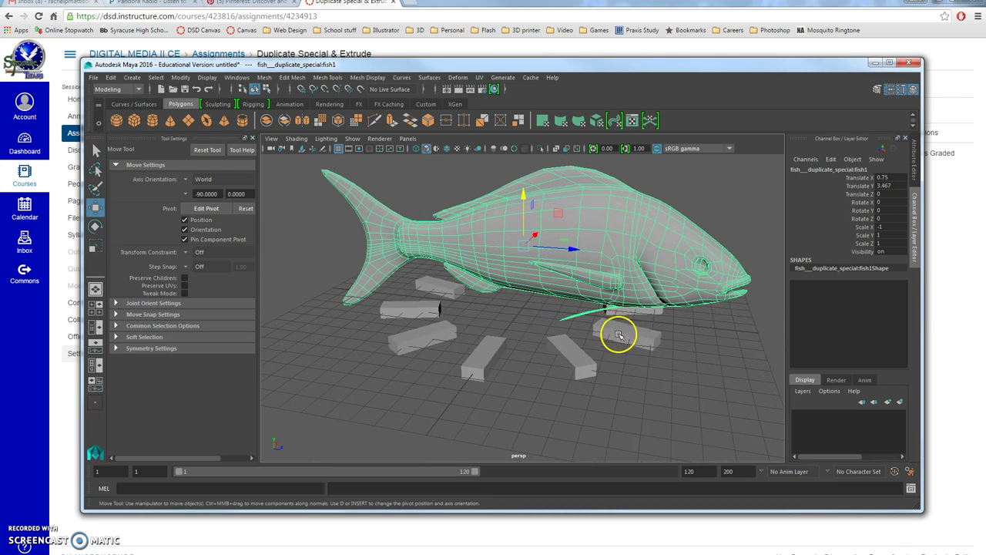
left_click_drag(695, 347, 600, 346, "alt")
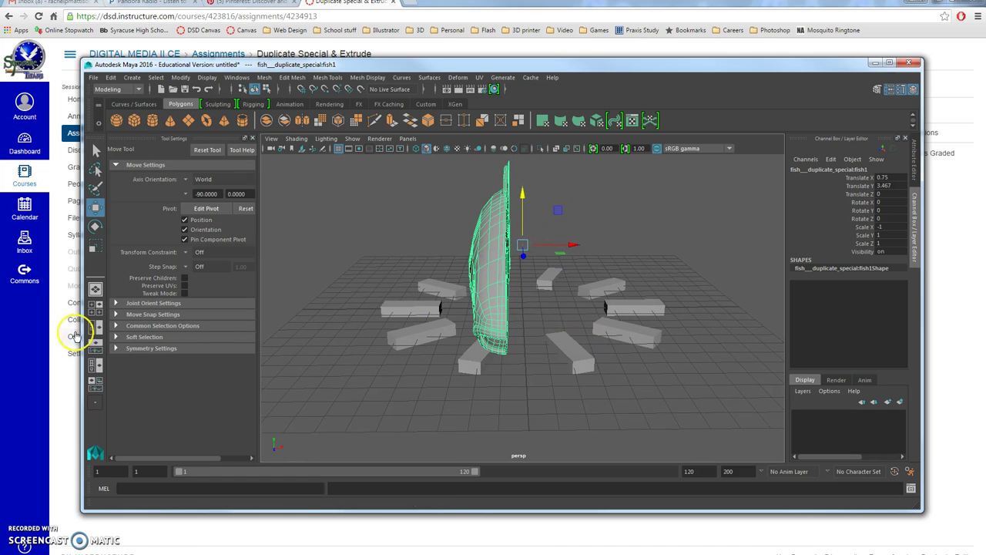
left_click(94, 308)
scroll(378, 378, "up", 5)
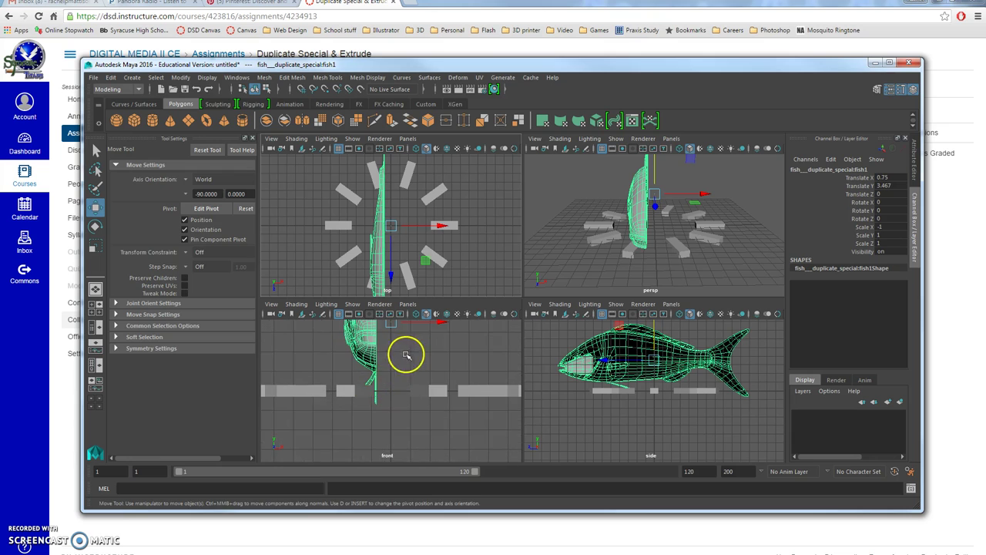
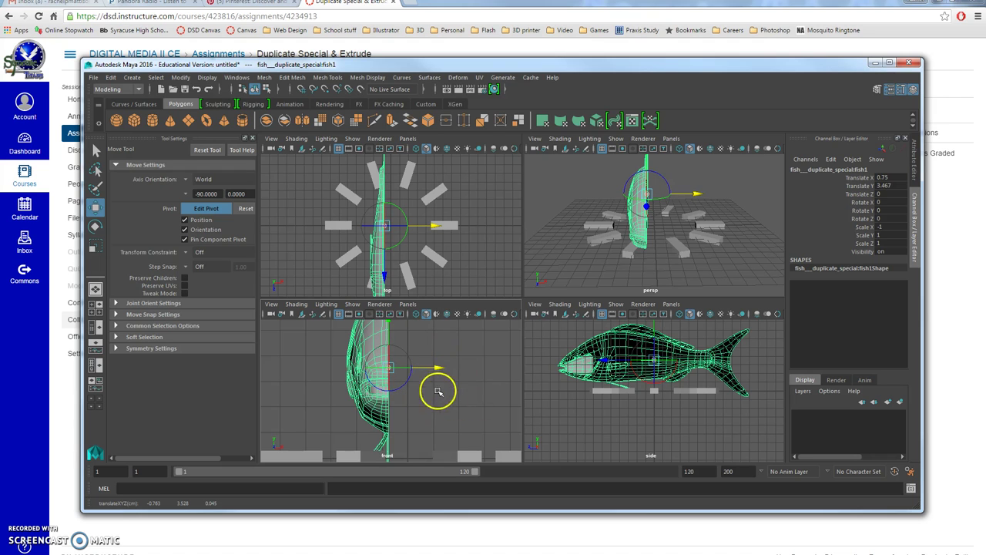
Fine-tune the pivot in the enlarged front view so it sits exactly on the fish half's flat cut edge.
key("space")
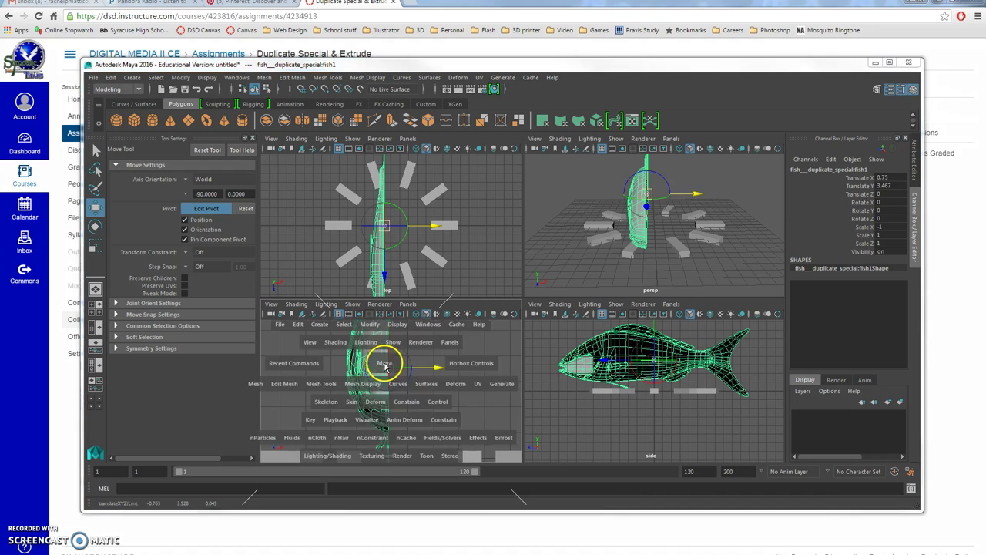
scroll(570, 280, "up", 10)
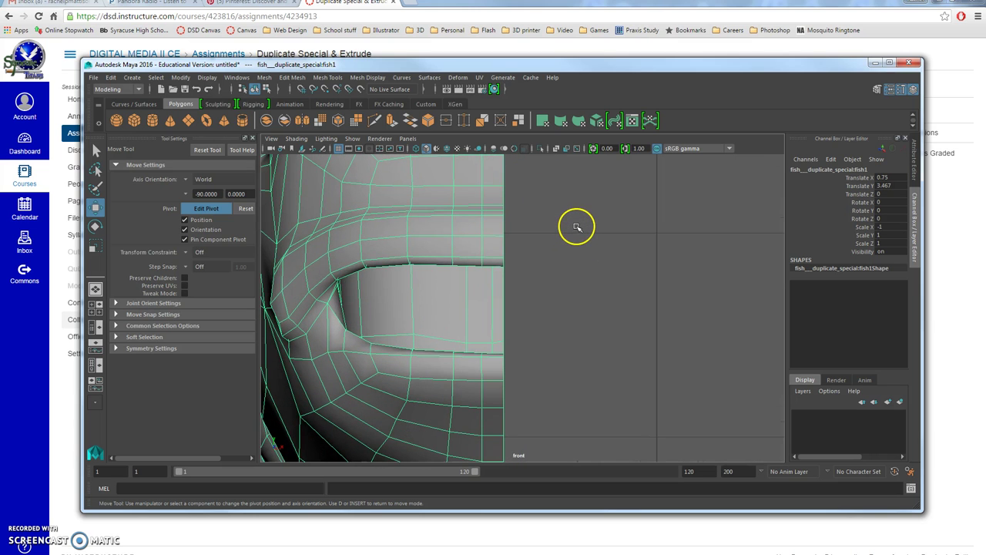
scroll(577, 227, "down", 2)
middle_click_drag(575, 235, 555, 341, "alt")
middle_click_drag(570, 268, 577, 327, "alt")
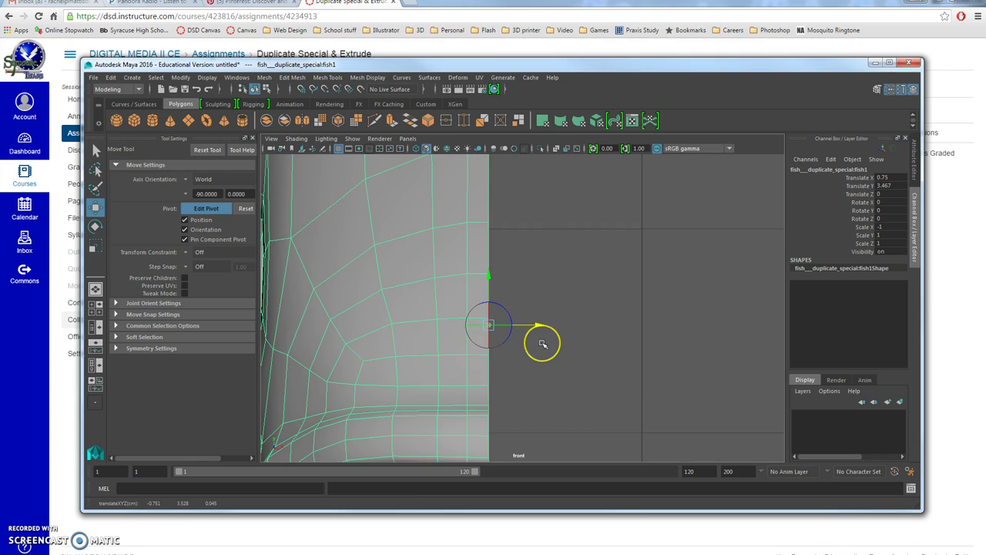
scroll(543, 344, "up", 5)
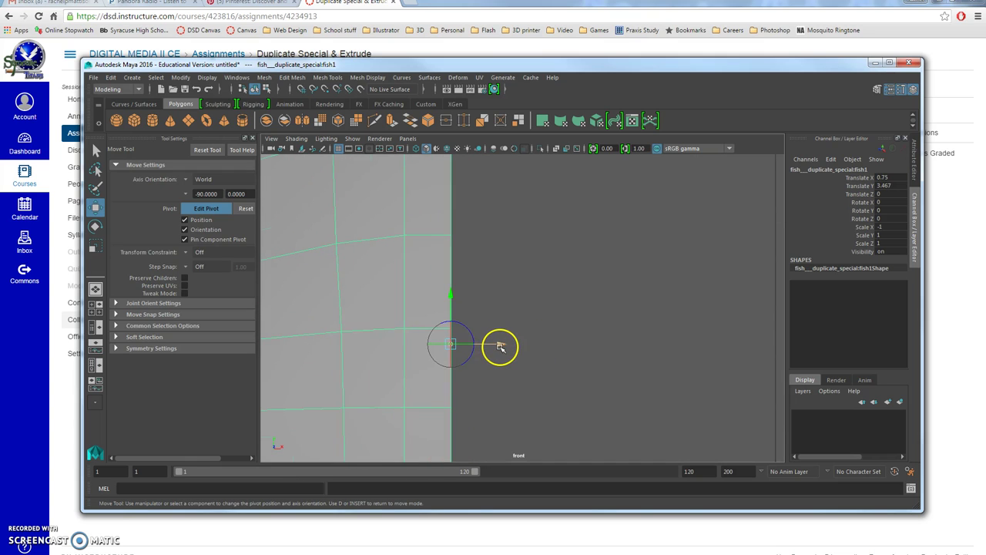
scroll(500, 346, "up", 4)
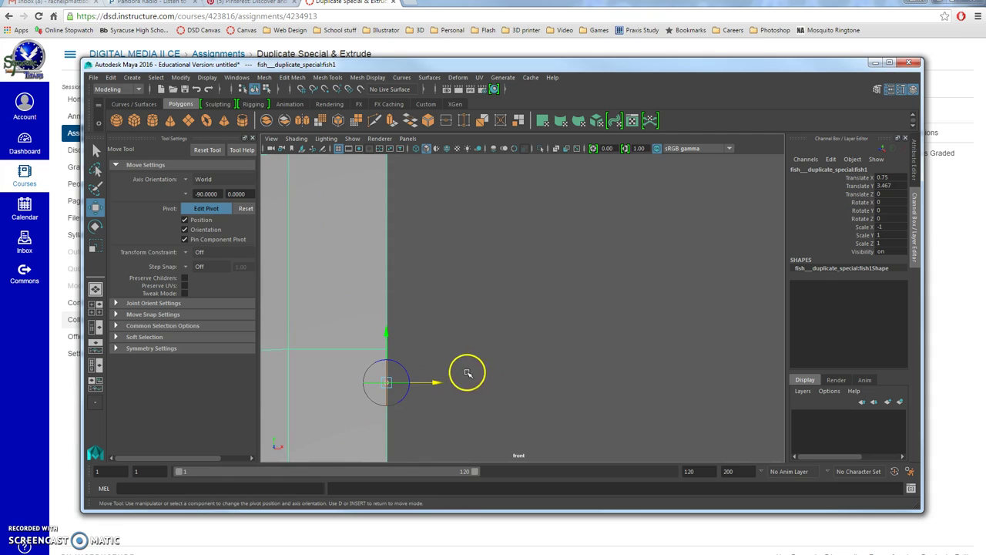
left_click(437, 383)
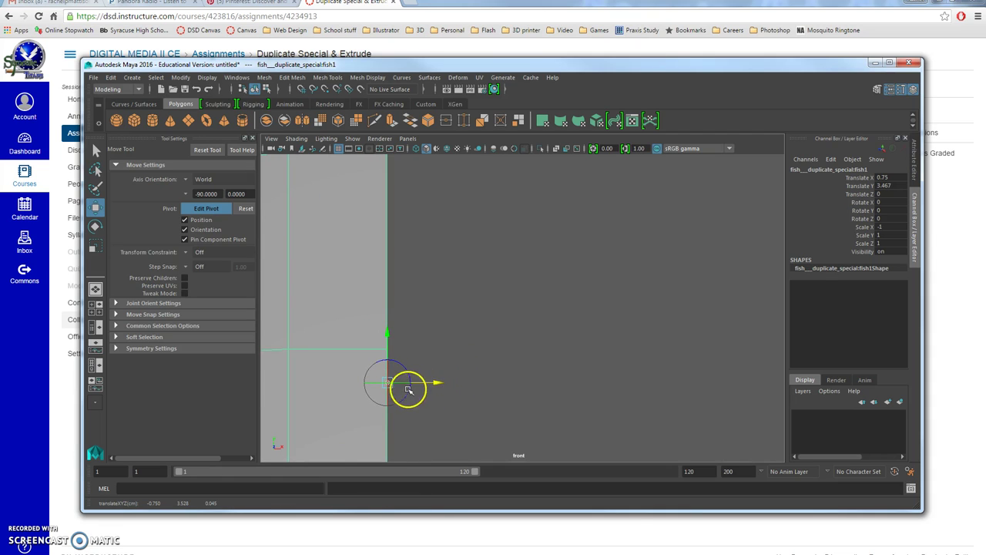
left_click(439, 383)
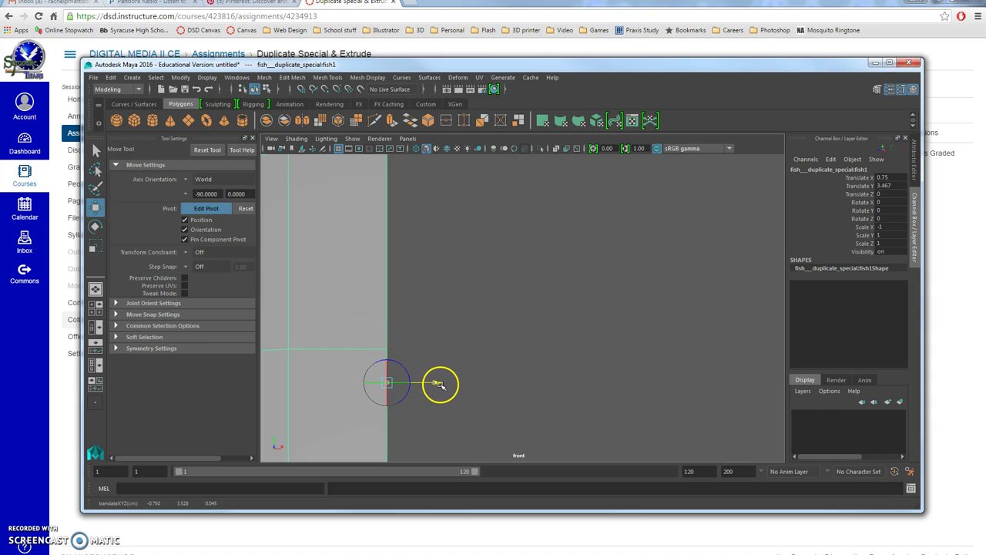
key("f")
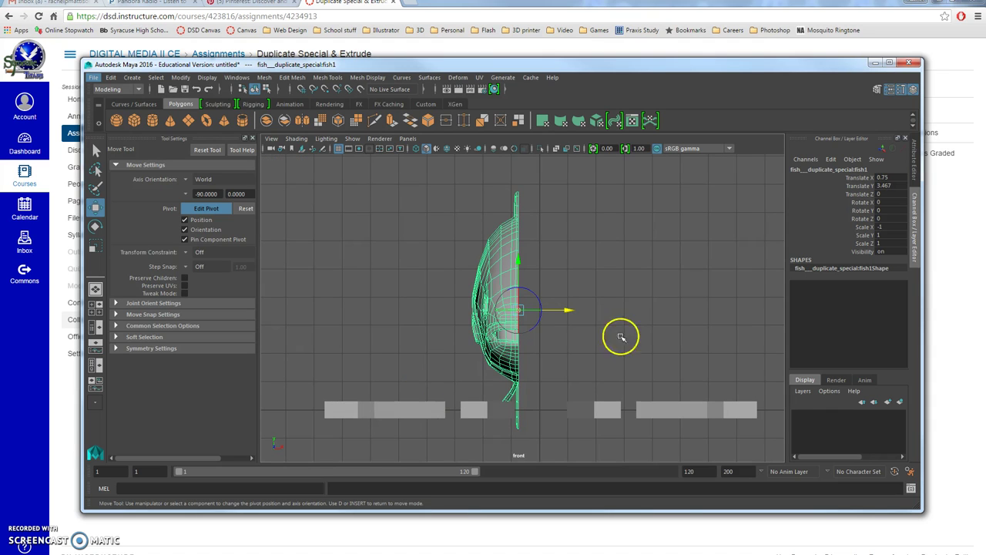
Reset the Duplicate Special settings and mirror the fish half with one copy at a Scale X of -1.
left_click(112, 78)
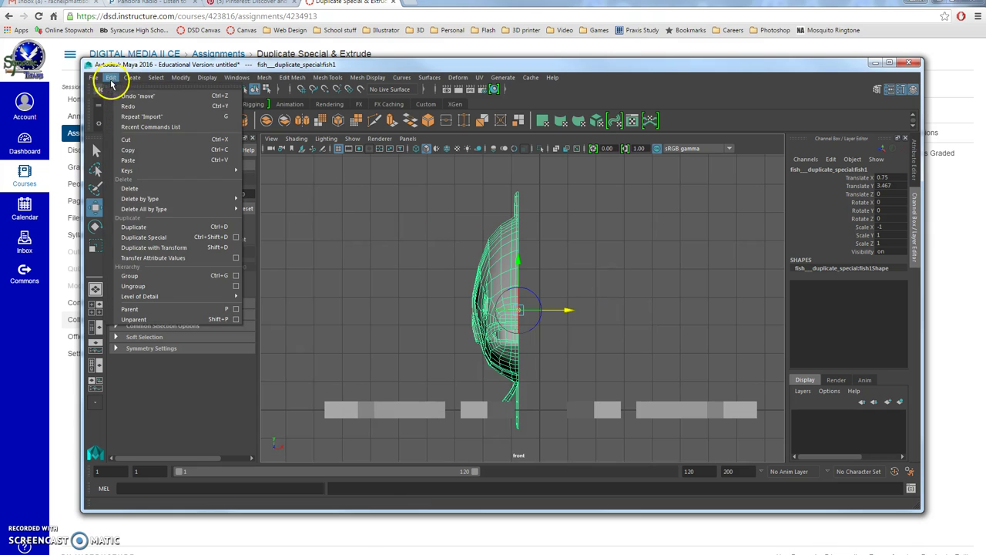
left_click(236, 237)
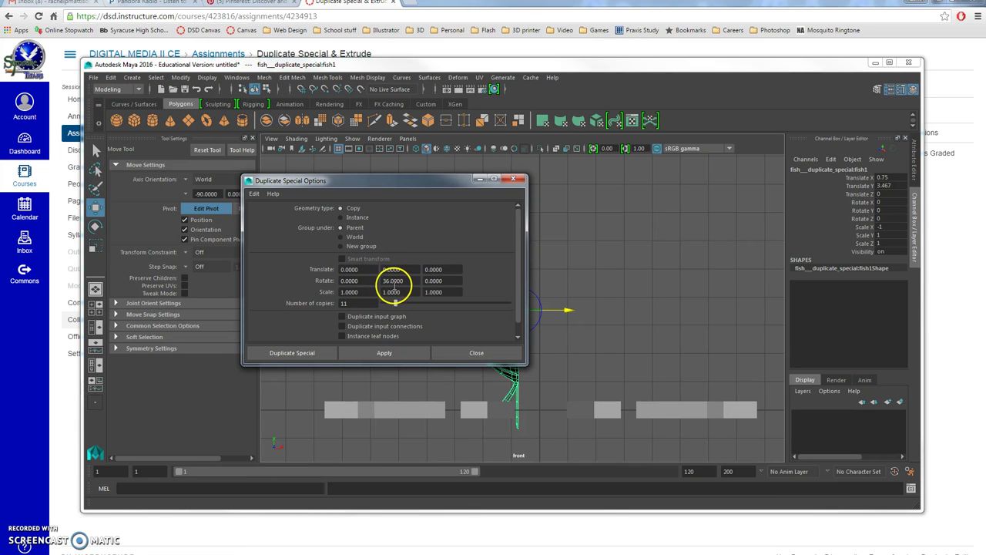
left_click(254, 193)
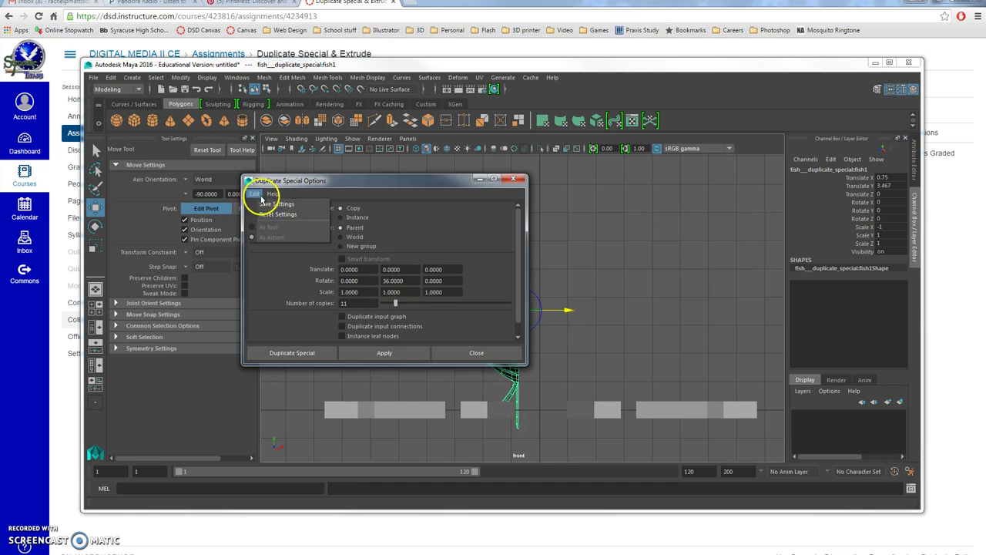
left_click(284, 218)
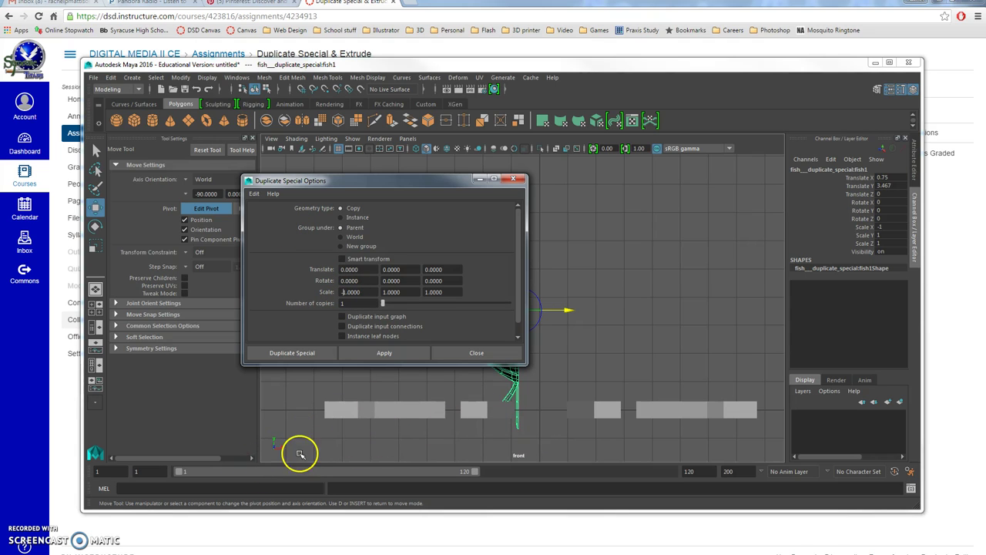
left_click(313, 352)
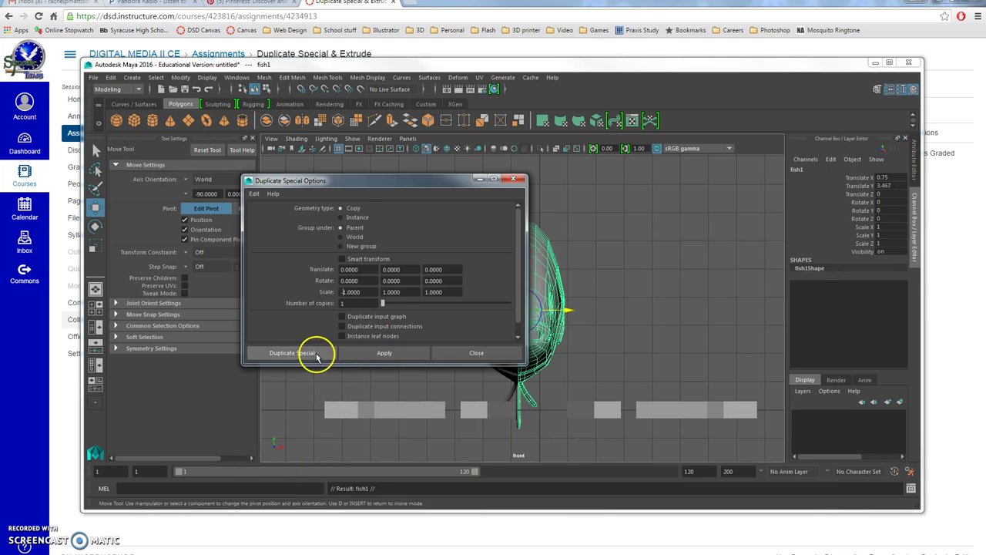
left_click(653, 347)
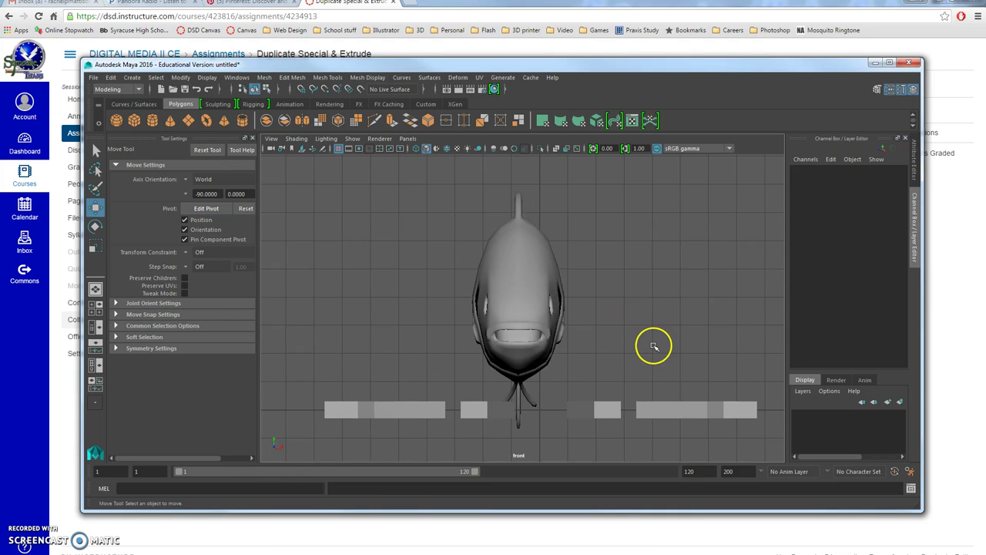
Inspect the seam between the original and mirrored fish halves from the front, selecting each half in turn.
scroll(636, 353, "up", 10)
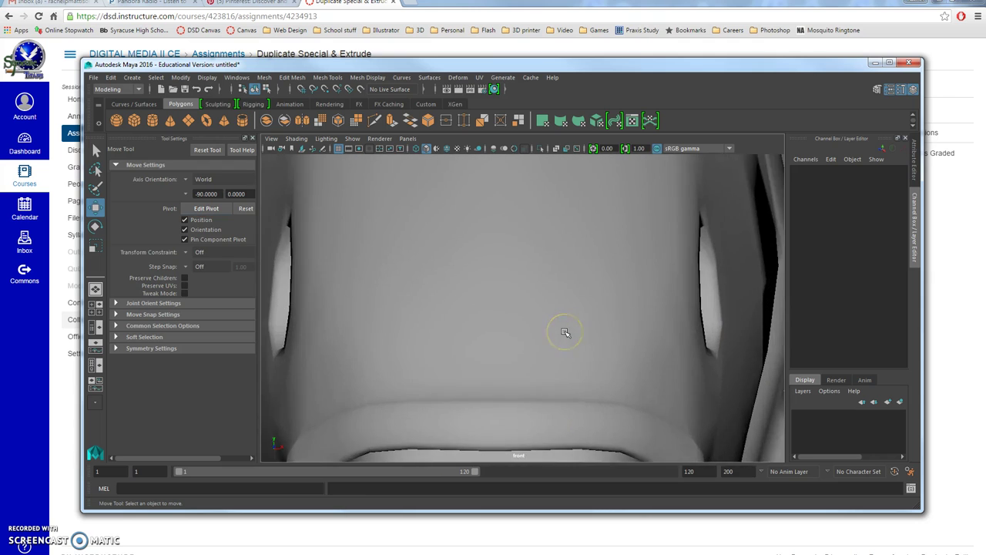
scroll(565, 333, "down", 10)
right_click_drag(550, 278, 522, 321, "alt")
left_click(547, 282)
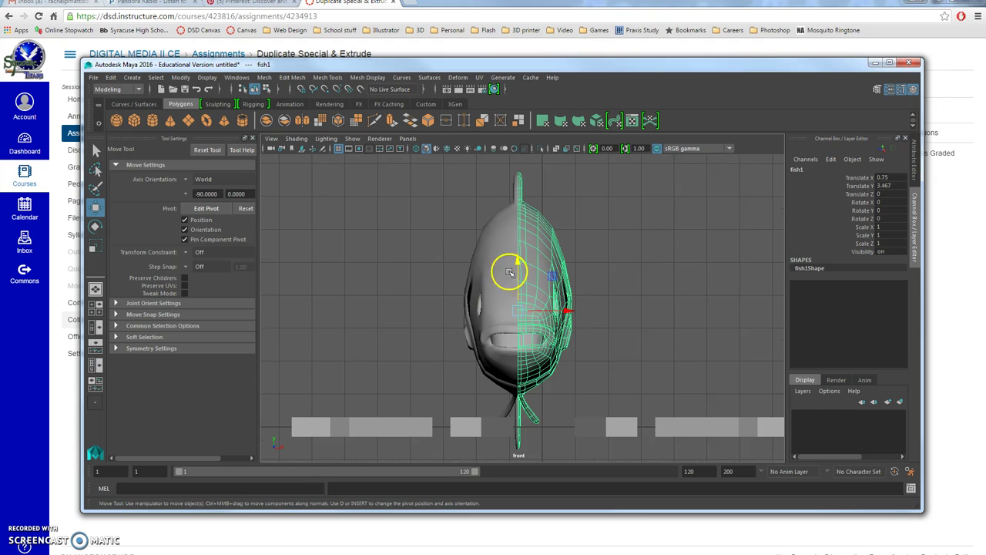
key("ctrl+shift+d")
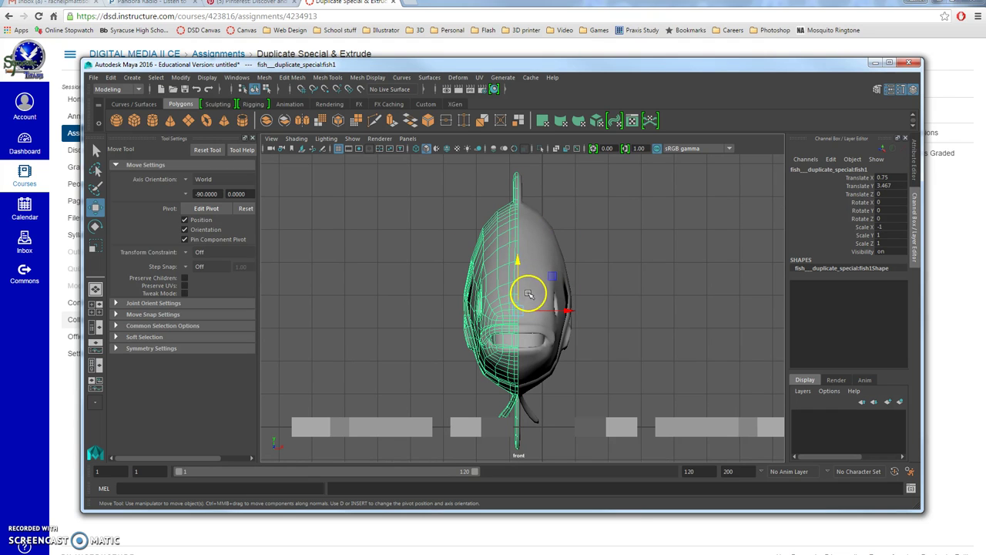
left_click(442, 265)
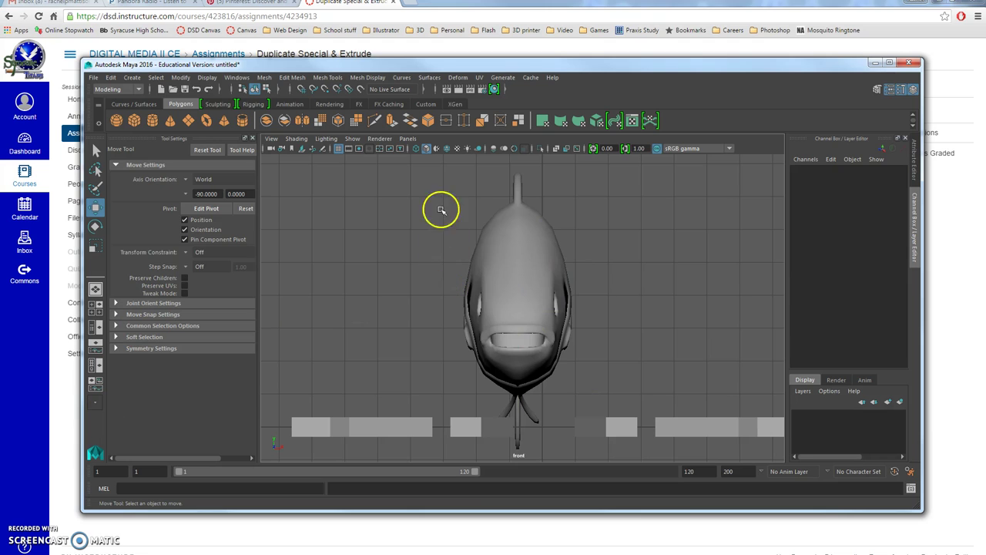
Combine the two fish halves into a single mesh and select the result.
left_click(497, 245)
left_click(529, 249, "shift")
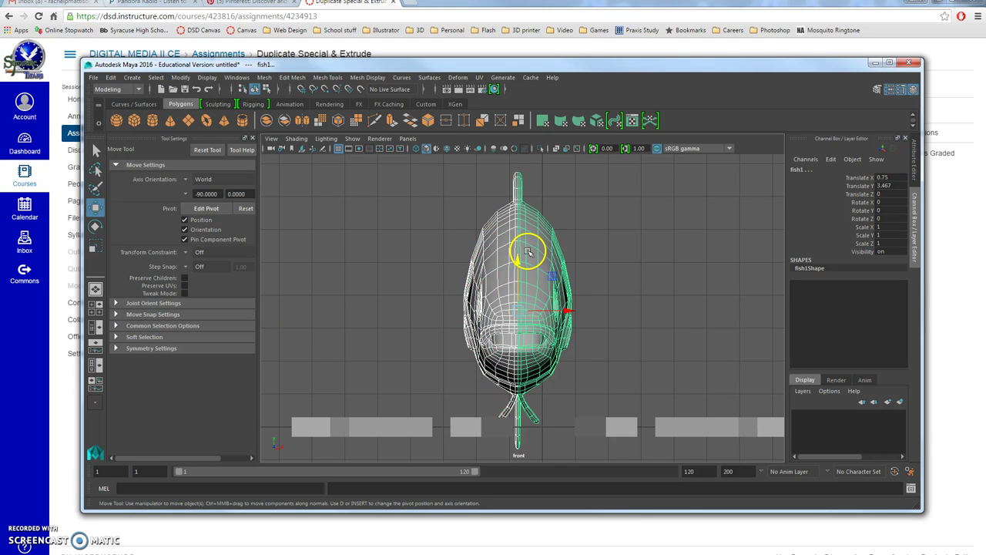
left_click(264, 78)
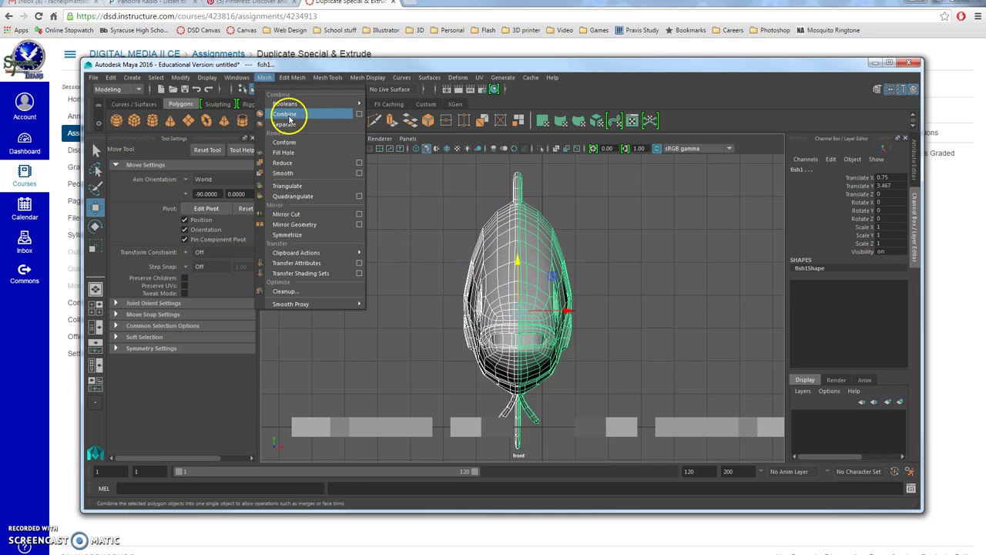
left_click(290, 120)
left_click(608, 408)
left_click(517, 297)
Examine the combined fish from several angles in the perspective view and clear the selection.
left_click_drag(543, 447, 609, 341, "alt")
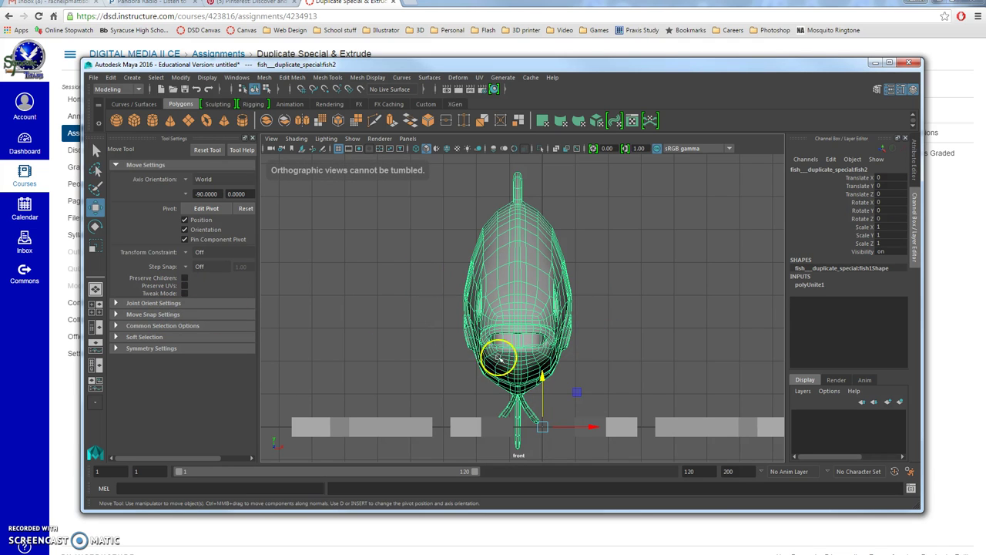
left_click(96, 288)
left_click_drag(609, 231, 759, 250, "alt")
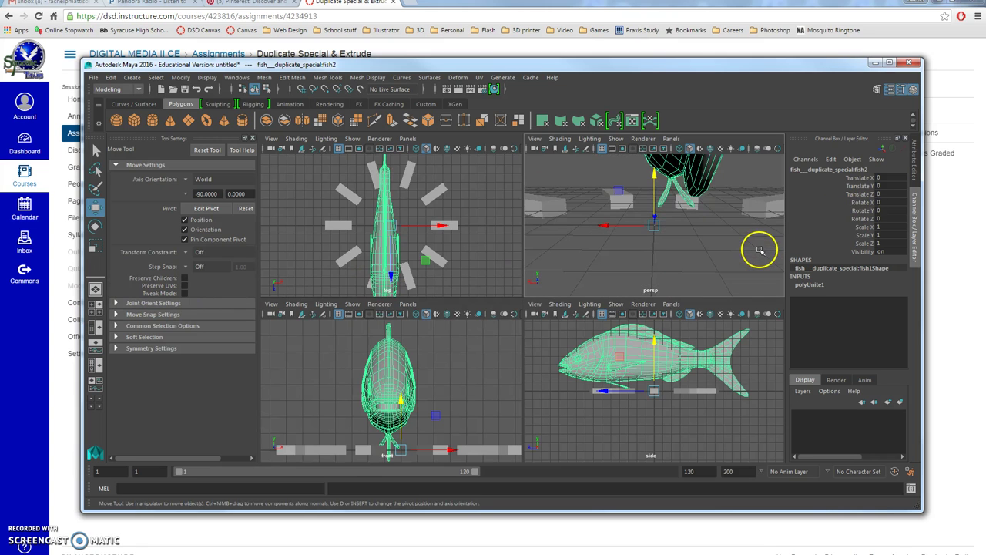
left_click_drag(683, 185, 623, 227, "alt")
scroll(674, 223, "down", 3)
scroll(675, 223, "up", 3)
scroll(662, 245, "down", 3)
scroll(623, 227, "down", 3)
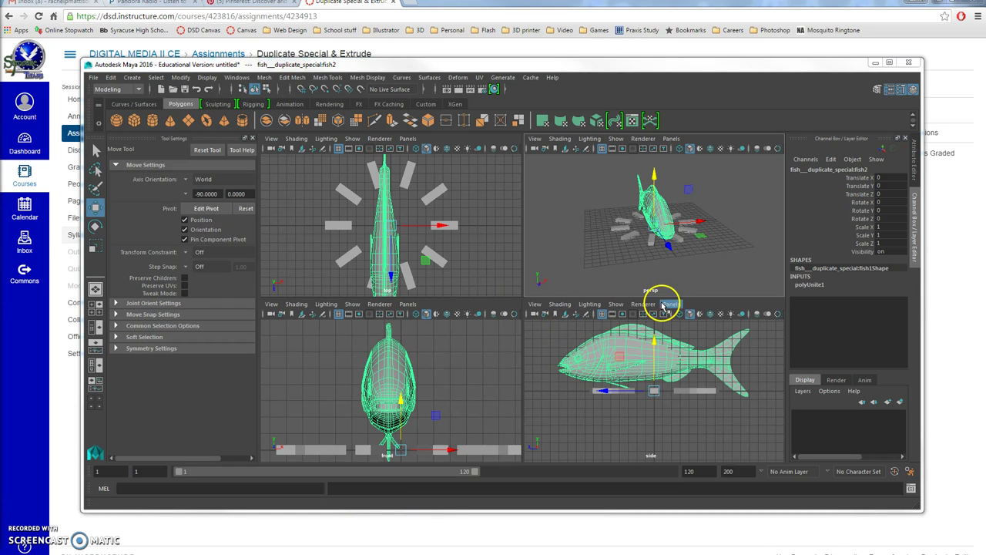
left_click(653, 261)
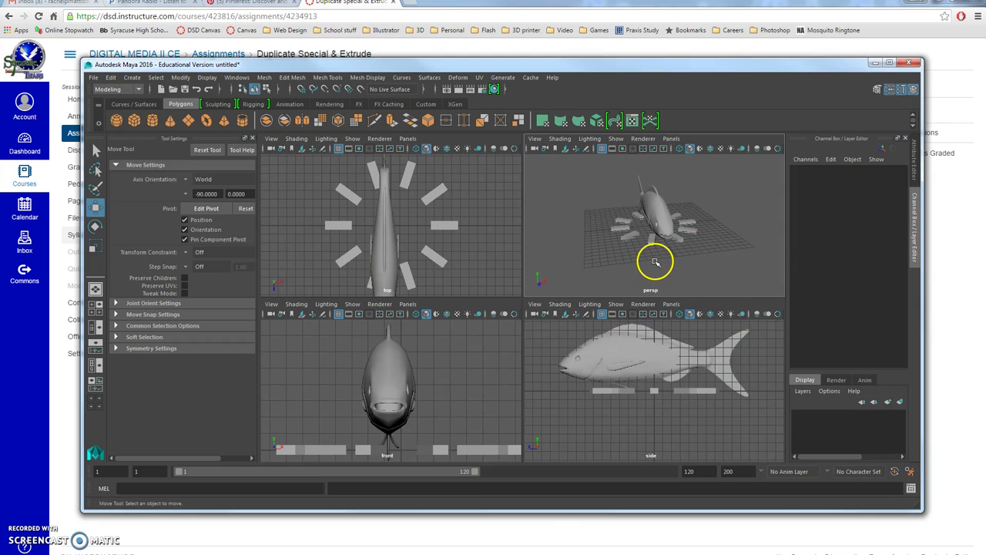
Select one block of the ring beneath the fish and view its place in the circle from above.
key("space")
key("alt")
scroll(514, 374, "up", 10)
left_click_drag(514, 374, 535, 396, "alt")
left_click(496, 398)
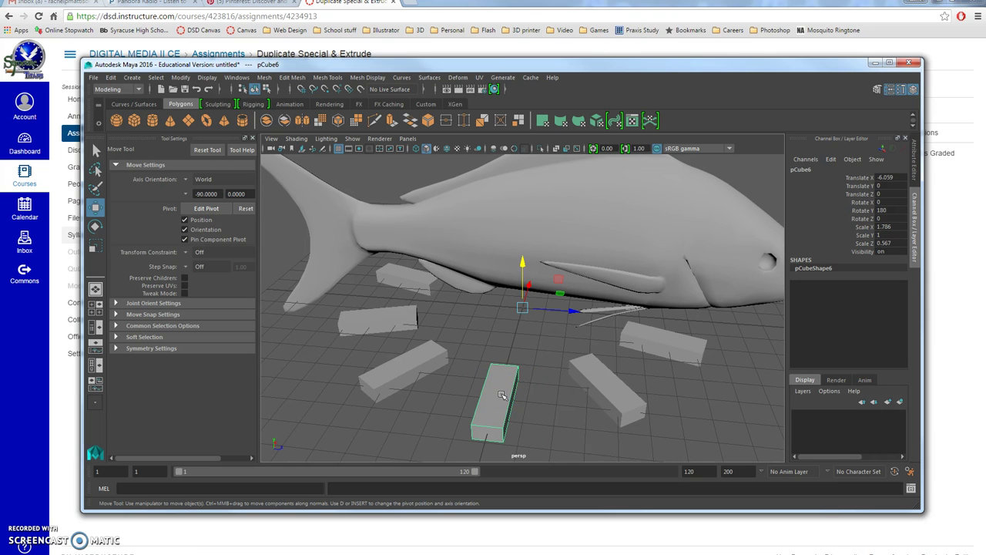
mouse_move(558, 406)
left_mouse_down("alt")
mouse_move(565, 416)
mouse_move(555, 429)
mouse_move(523, 429)
mouse_move(548, 420)
left_mouse_up("alt")
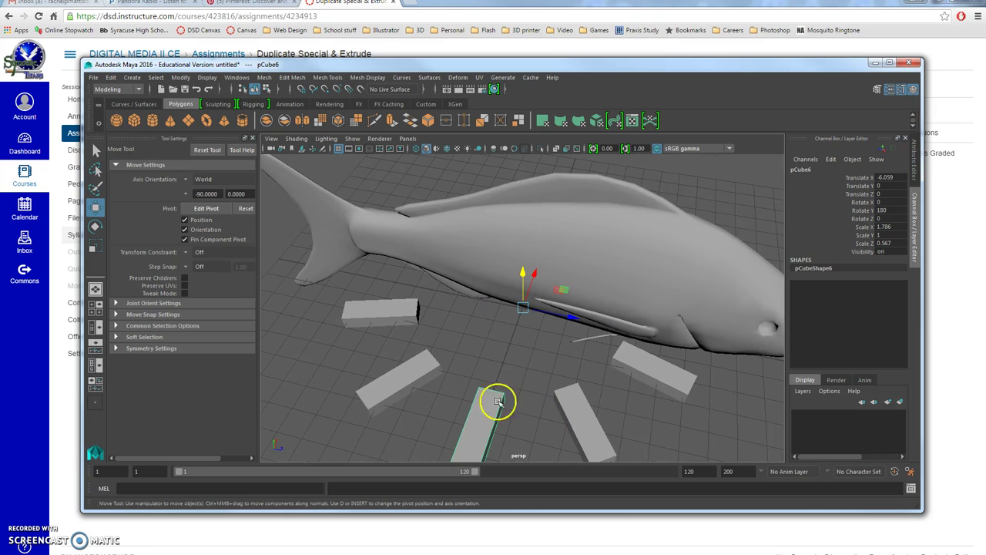
left_click(95, 306)
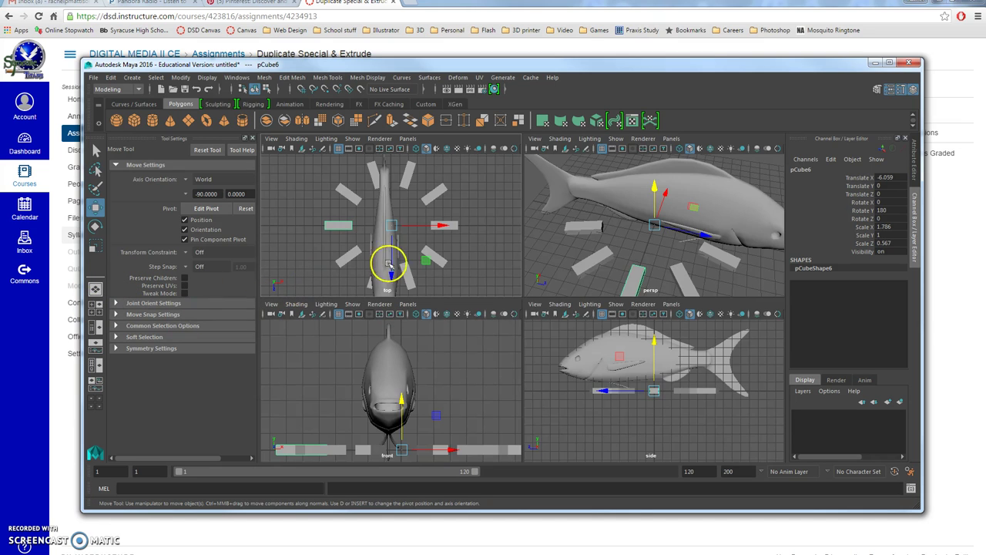
key("space")
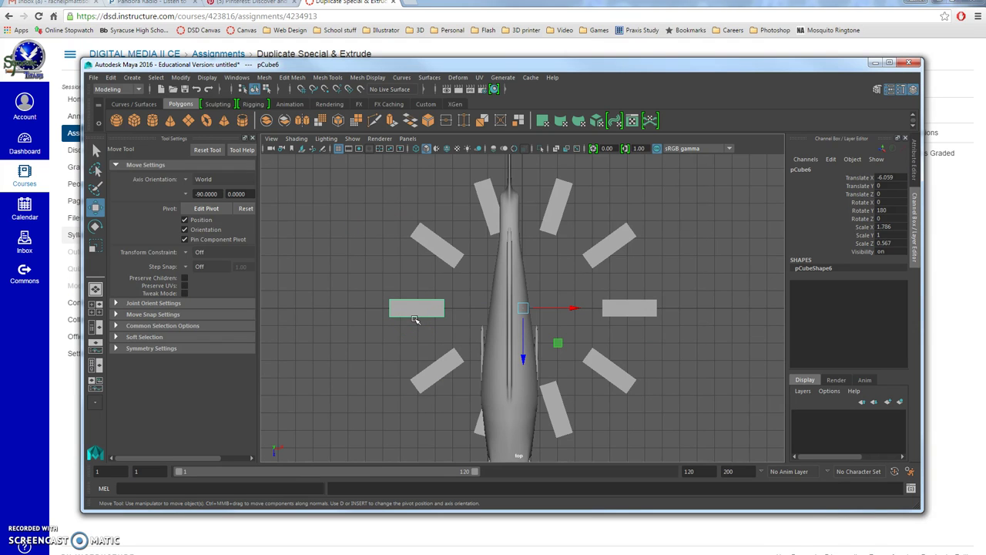
Move the selected block's pivot from the circle's centre onto the middle of the block's own front long edge.
key("d")
left_click_drag(579, 327, 471, 309)
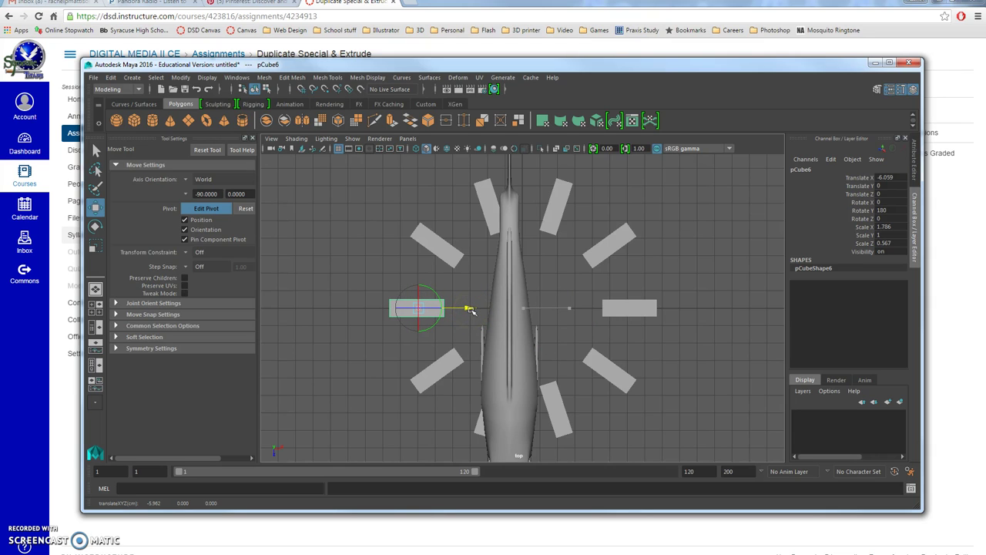
left_click_drag(436, 322, 417, 365)
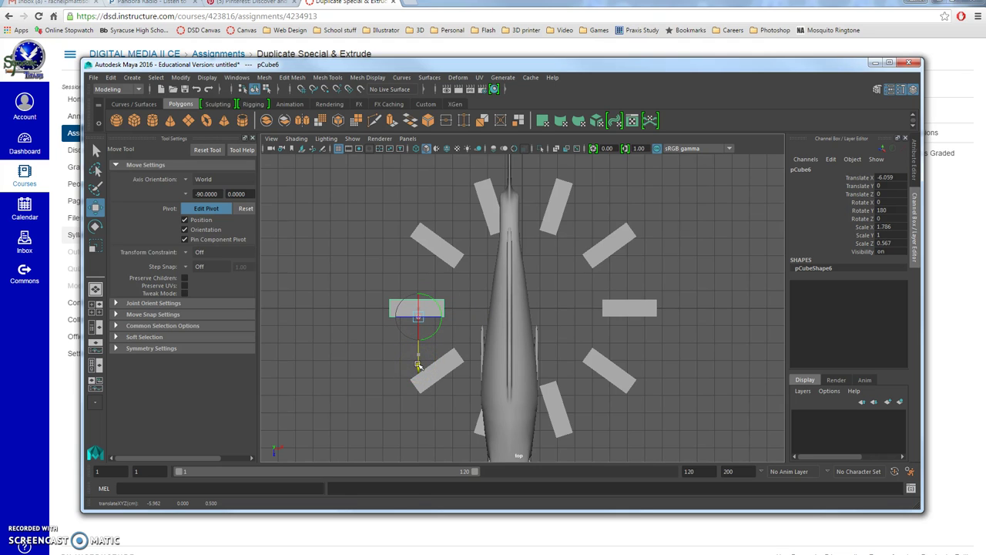
scroll(417, 366, "up", 3)
scroll(369, 365, "up", 1)
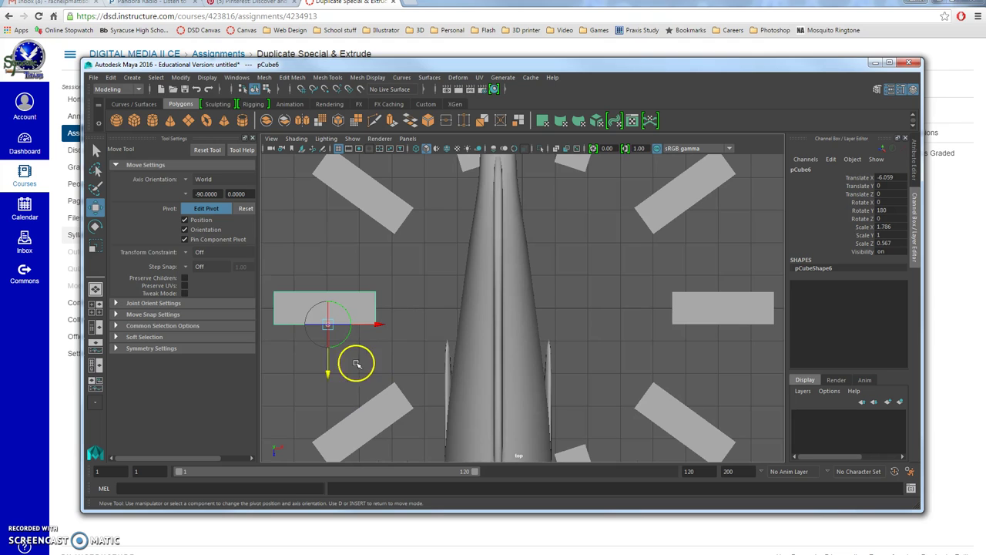
scroll(329, 368, "down", 3)
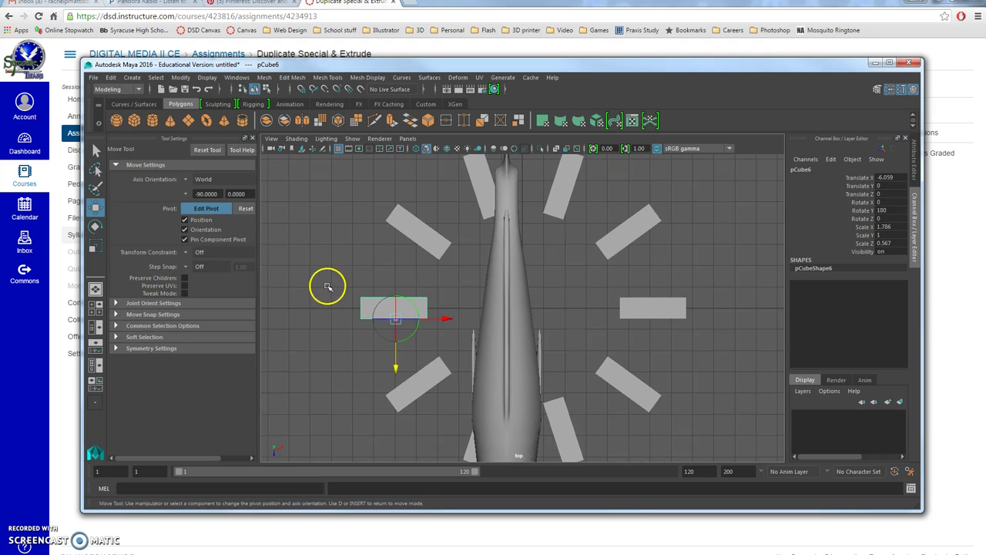
Reset the Duplicate Special options and create 11 copies of the block with translate Y 1 and Z 1.
left_click(110, 78)
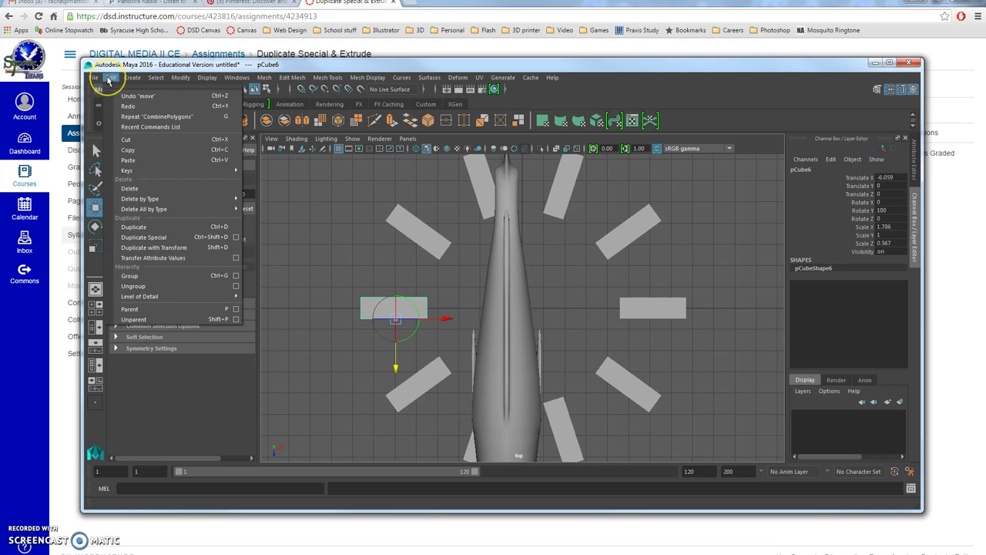
left_click(236, 237)
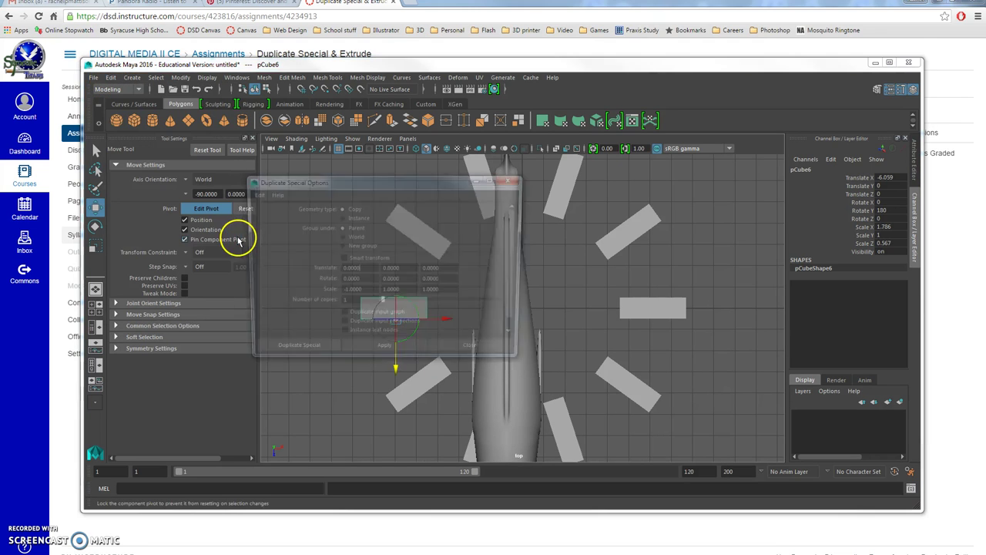
left_click(254, 194)
left_click(275, 214)
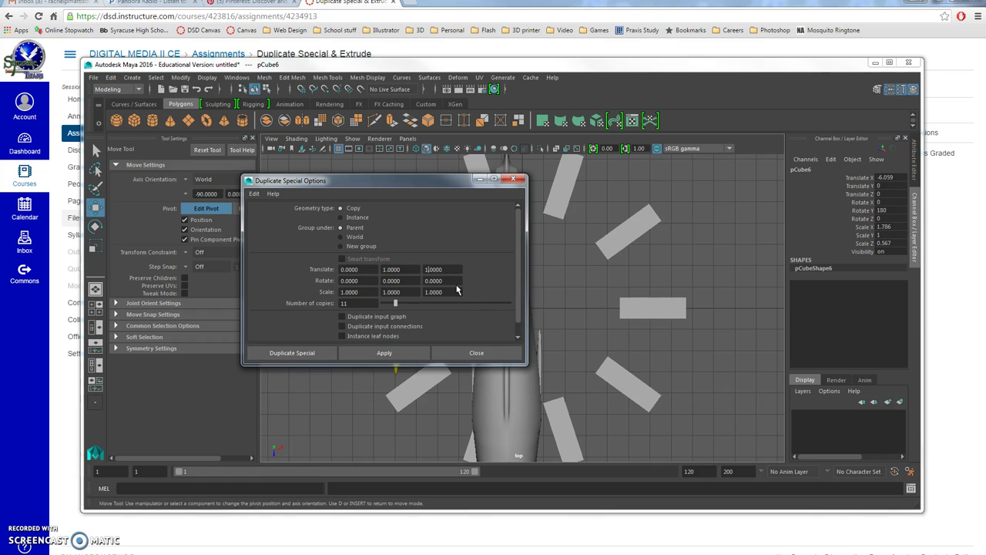
left_click(319, 351)
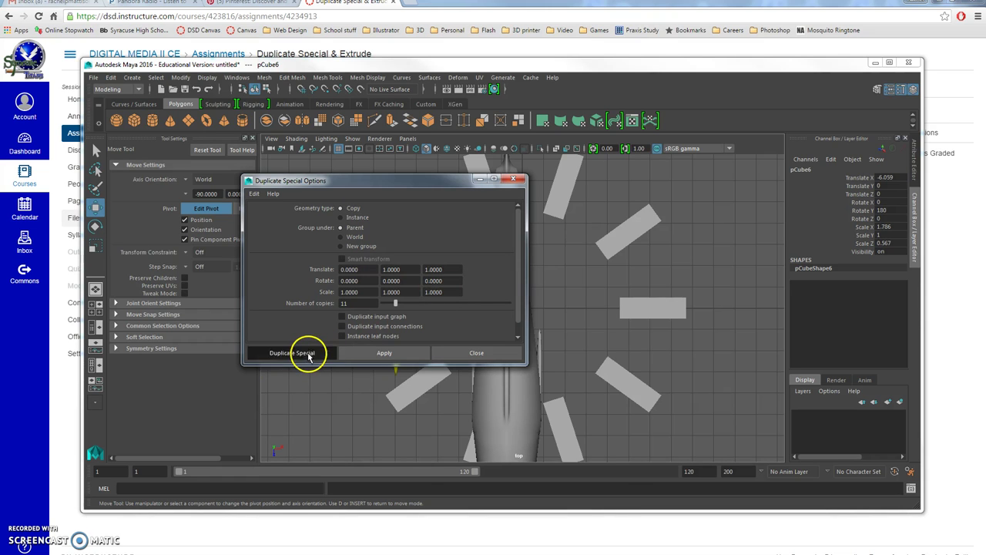
left_click(309, 354)
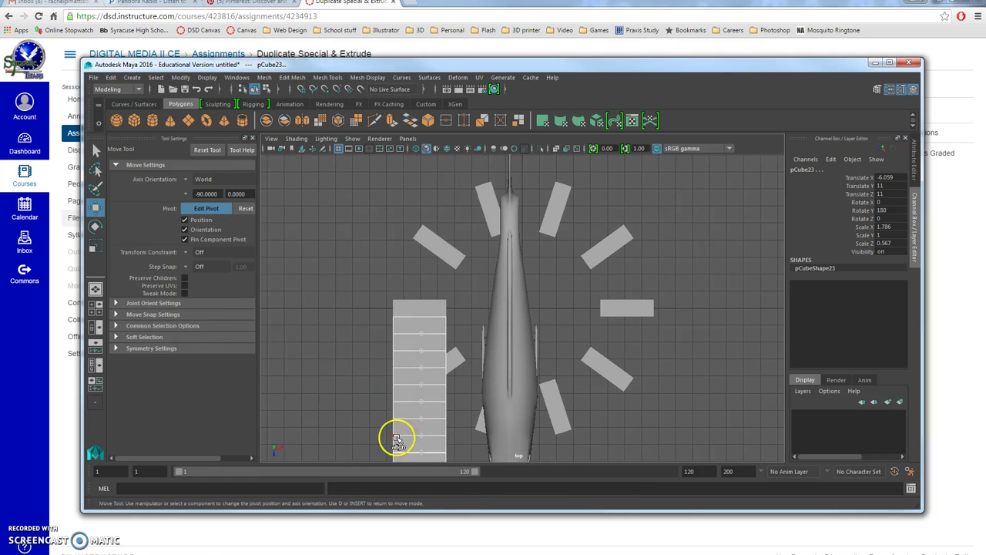
left_click(95, 288)
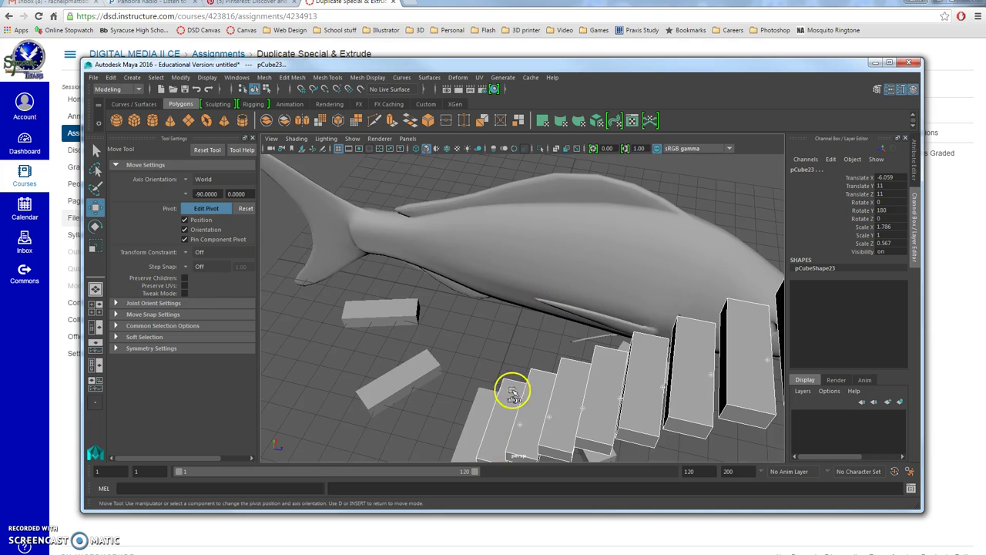
left_click_drag(502, 383, 532, 350, "alt")
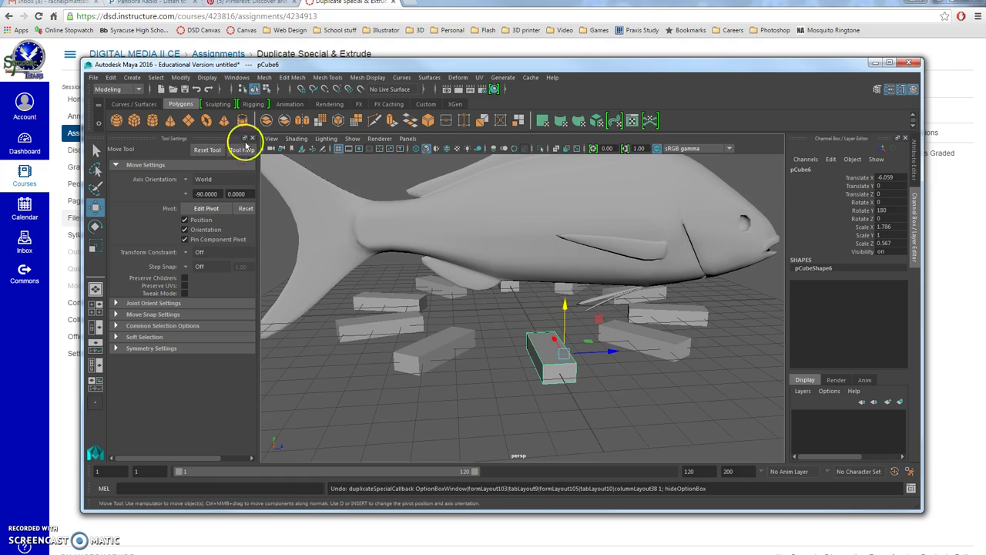
Try Duplicate Special with translate Z 0.5 for 11 copies of the block and undo the duplication.
left_click(111, 77)
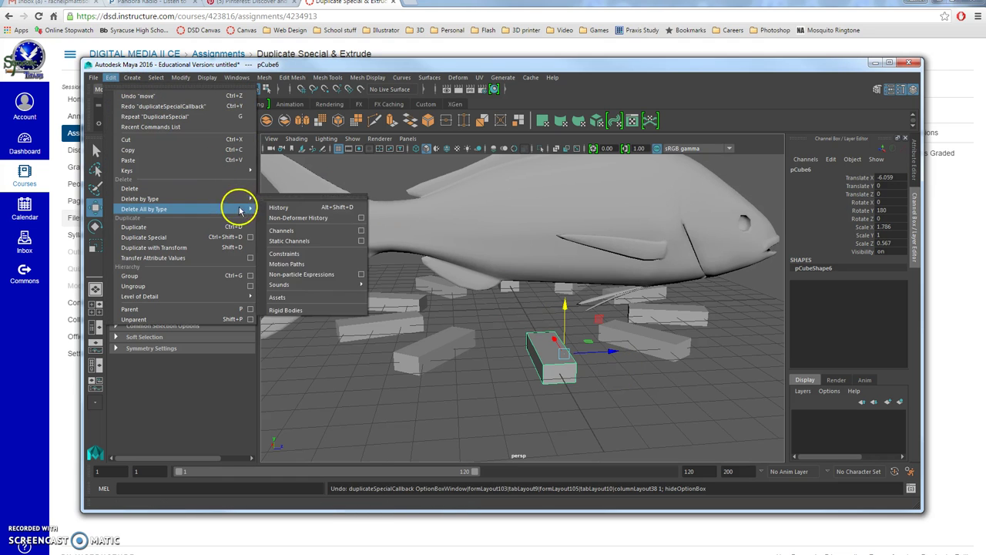
left_click(249, 237)
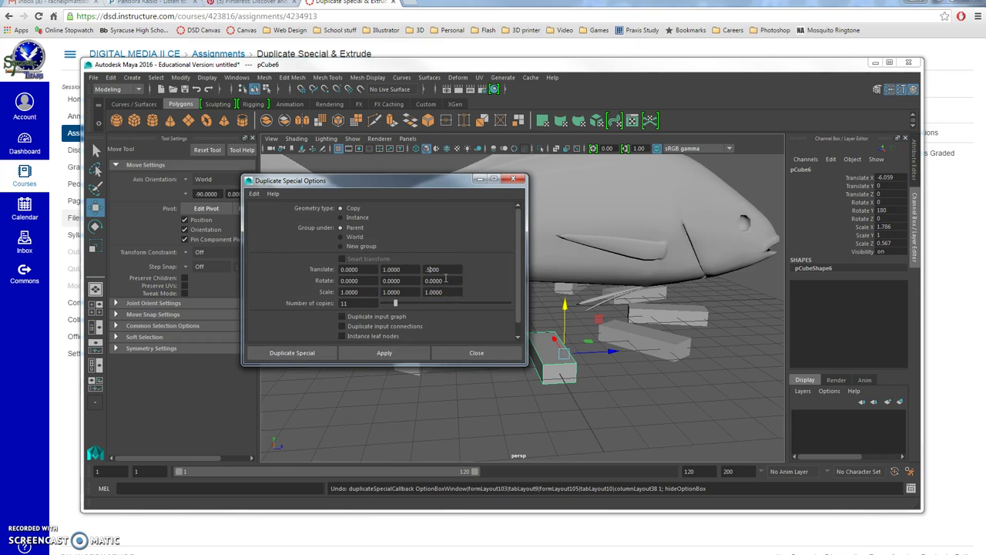
left_click(326, 352)
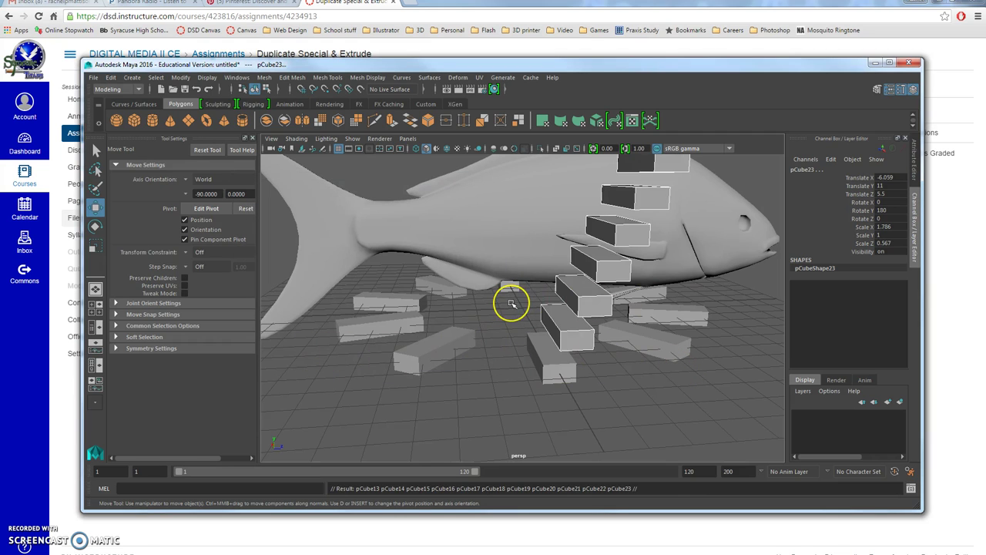
key("ctrl+z")
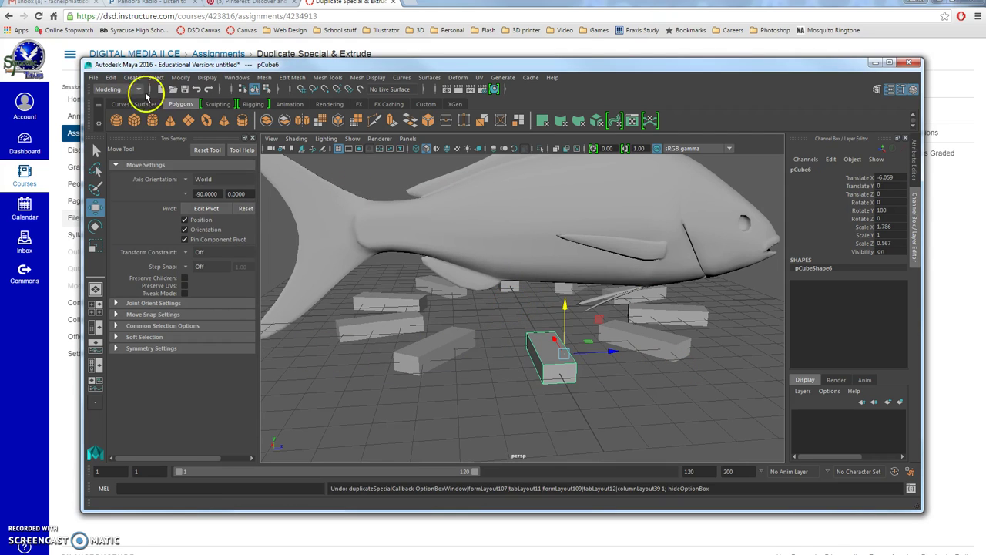
Build a staircase with Duplicate Special using translate Y 0.5, translate Z 1 and 11 copies of the block.
left_click(111, 77)
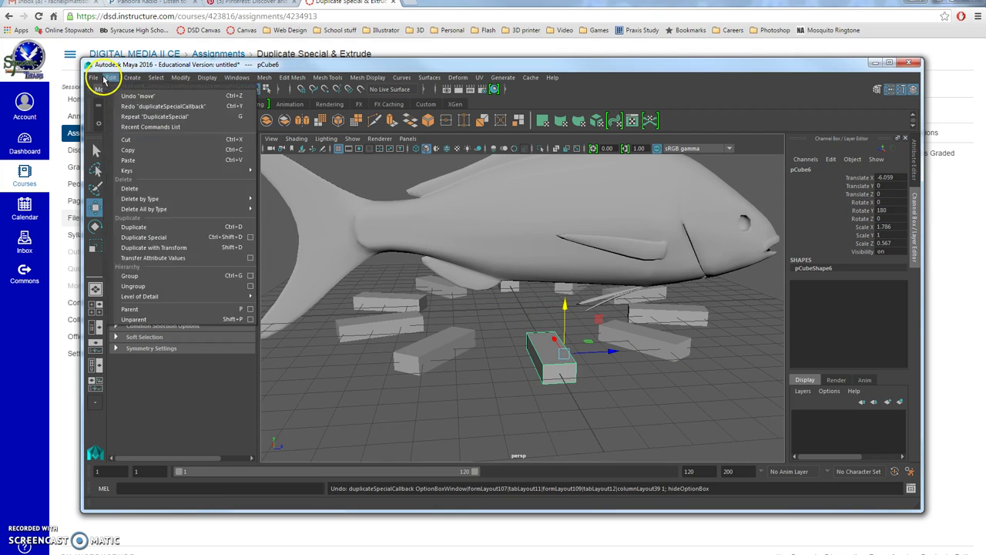
left_click(250, 236)
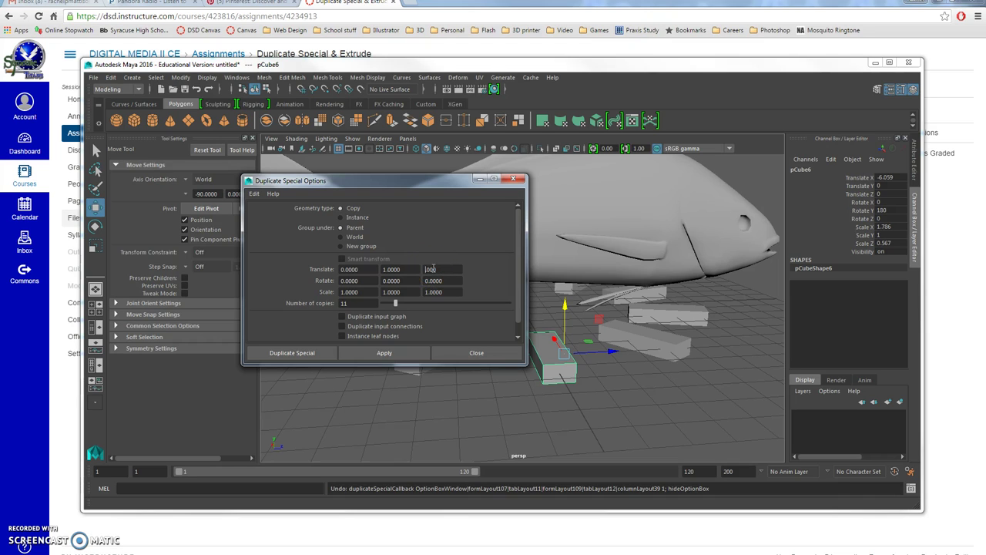
left_click(387, 269)
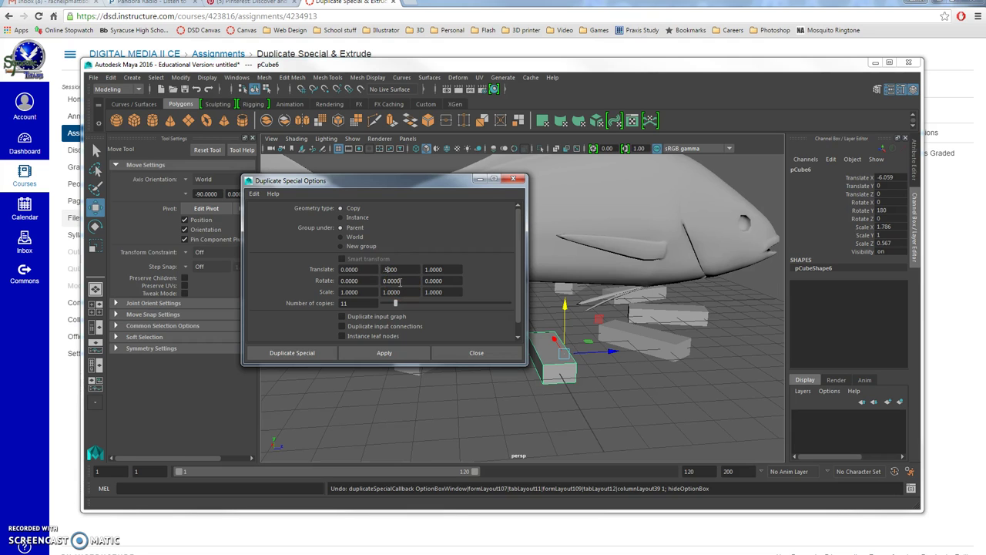
left_click(316, 352)
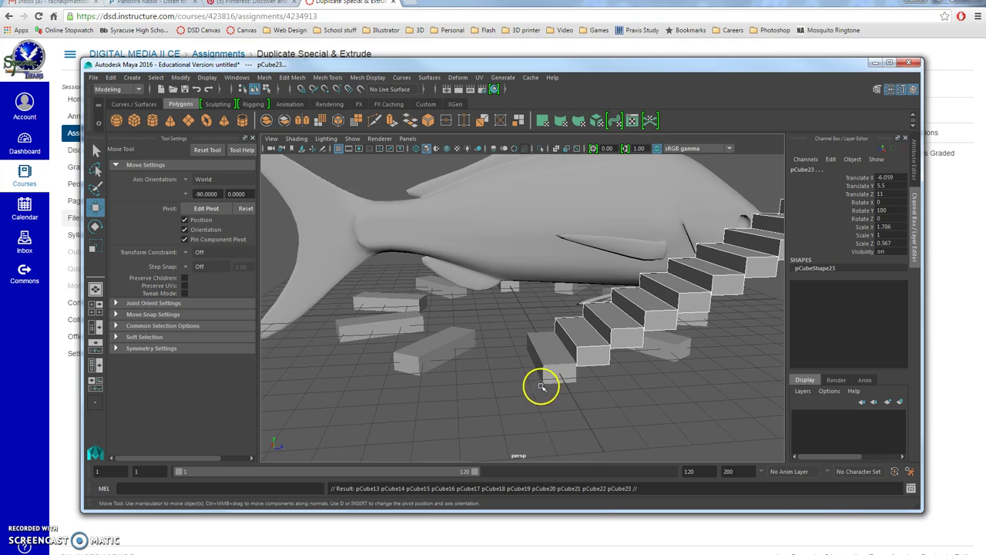
left_click_drag(544, 370, 704, 304, "alt")
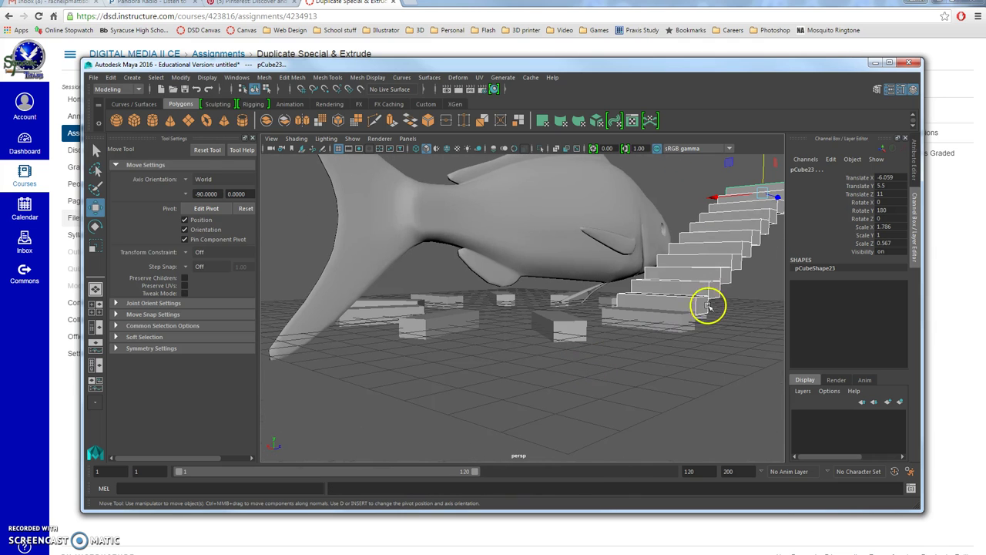
Select the ring block opposite the staircase and move its pivot to the block's inner end in the top view.
left_click_drag(539, 337, 575, 354, "alt")
left_click(515, 390)
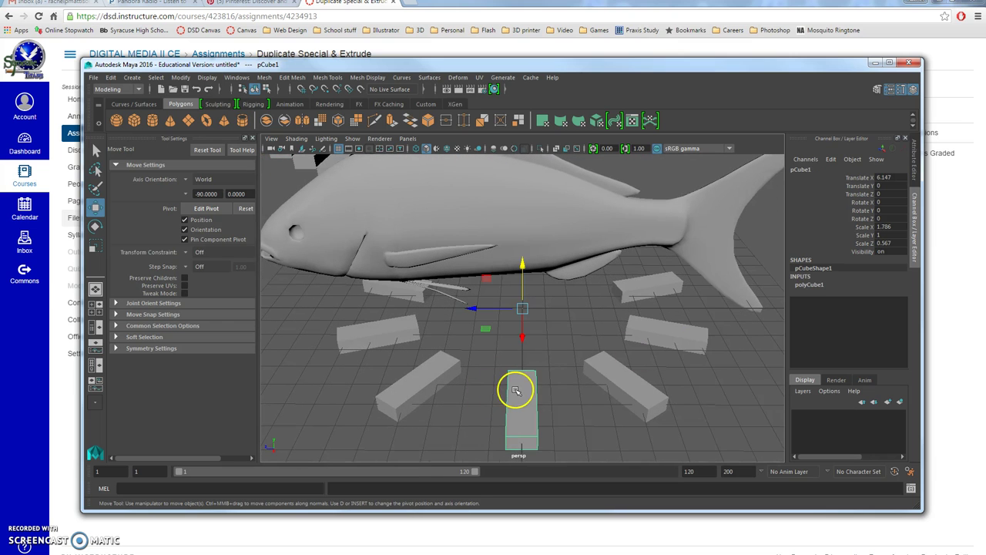
left_click(96, 305)
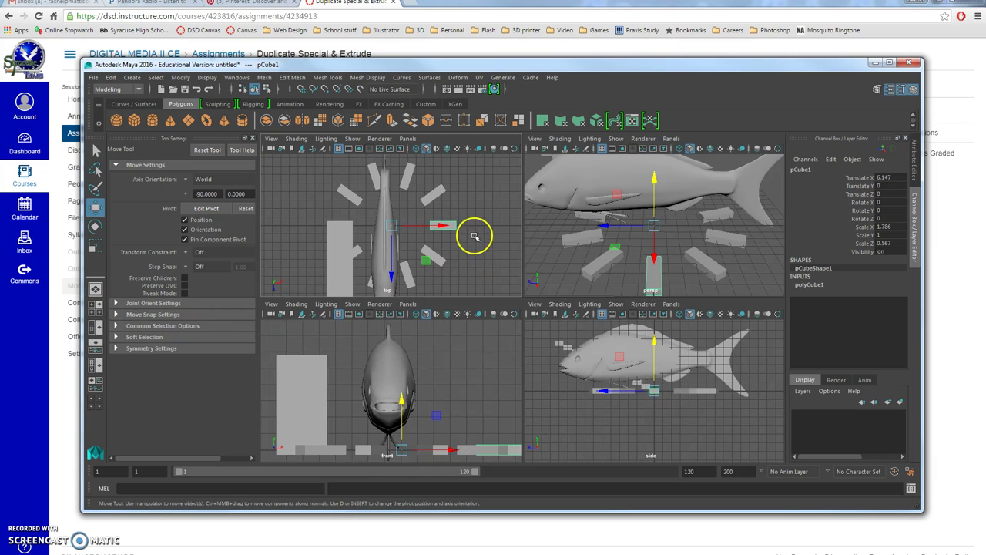
scroll(473, 231, "up", 4)
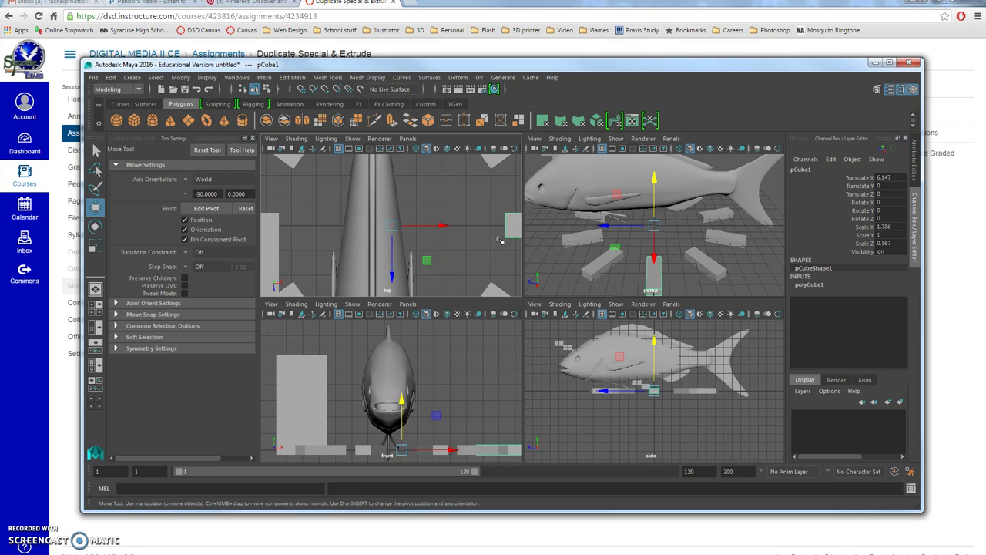
key("d")
left_click_drag(441, 225, 552, 237)
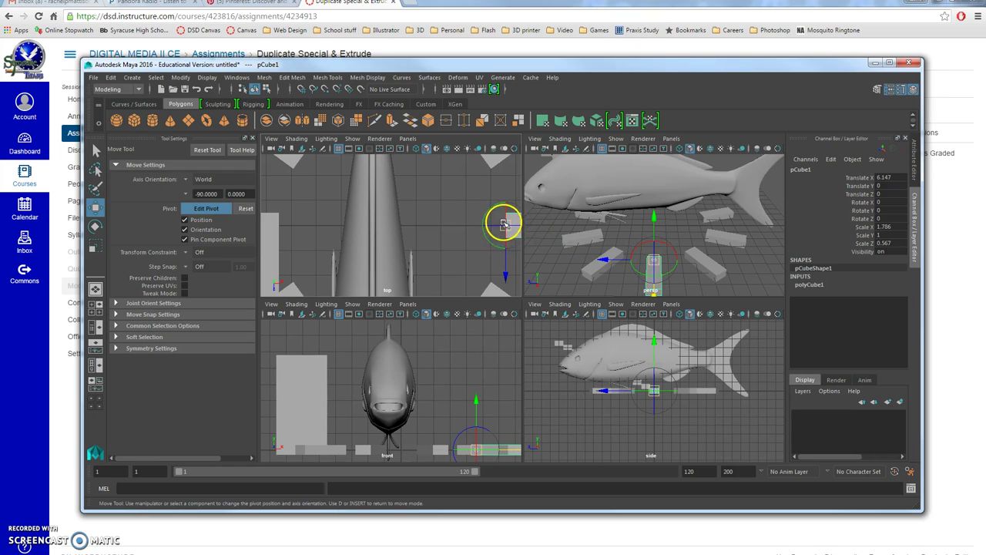
left_click_drag(505, 221, 505, 225)
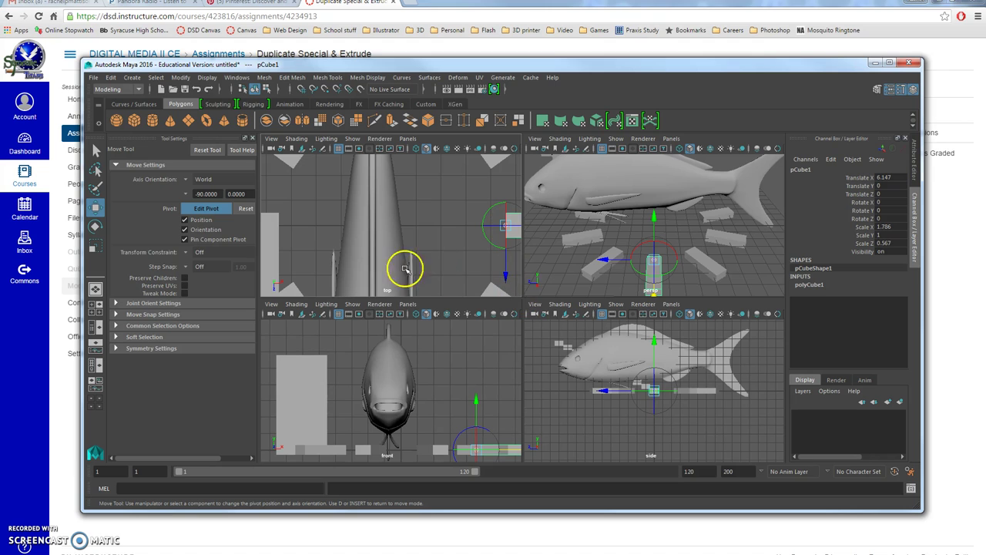
Reset the Duplicate Special options and set translate Y to 1, rotate Y to 30 and rotate Z to 35.
left_click(110, 77)
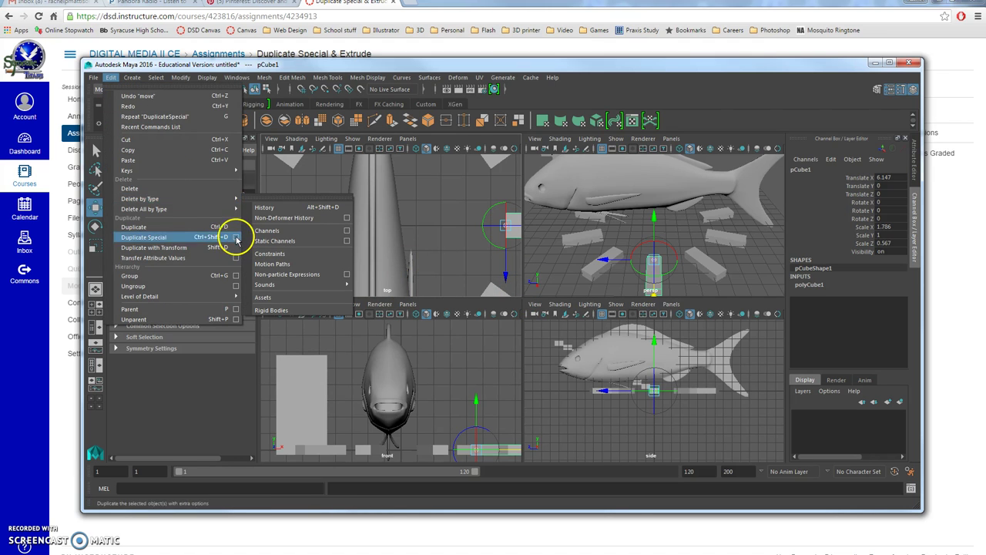
left_click(233, 237)
left_click(254, 194)
left_click(277, 213)
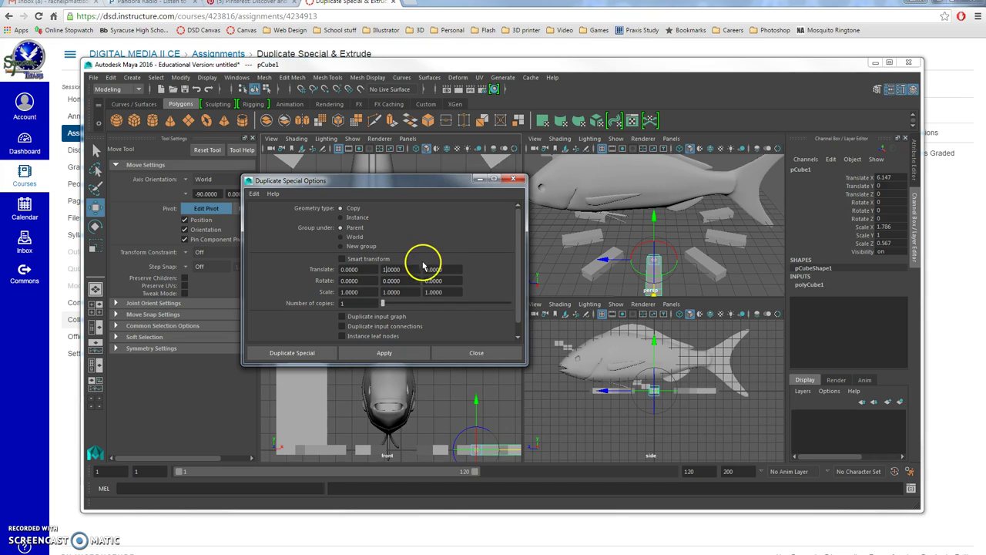
left_click(420, 271)
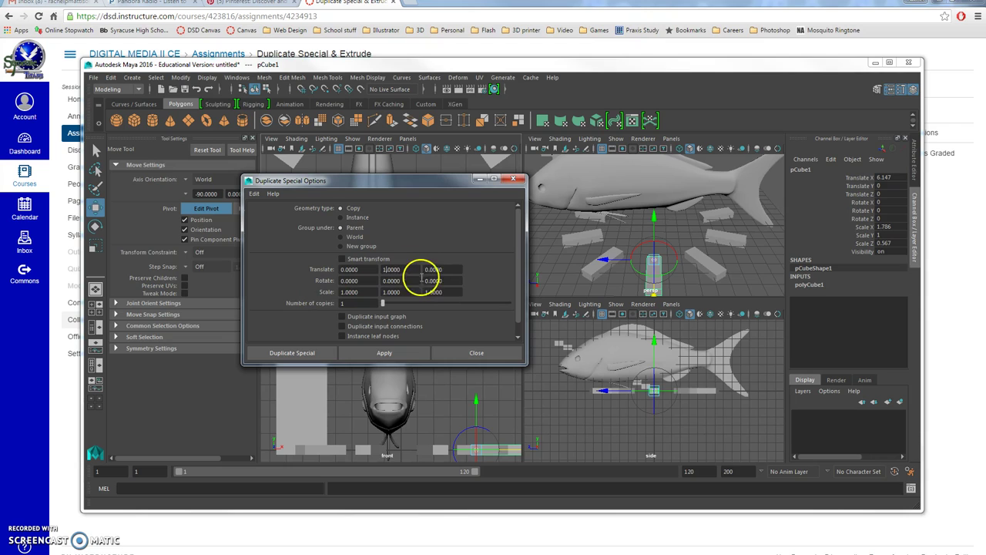
left_click(428, 269)
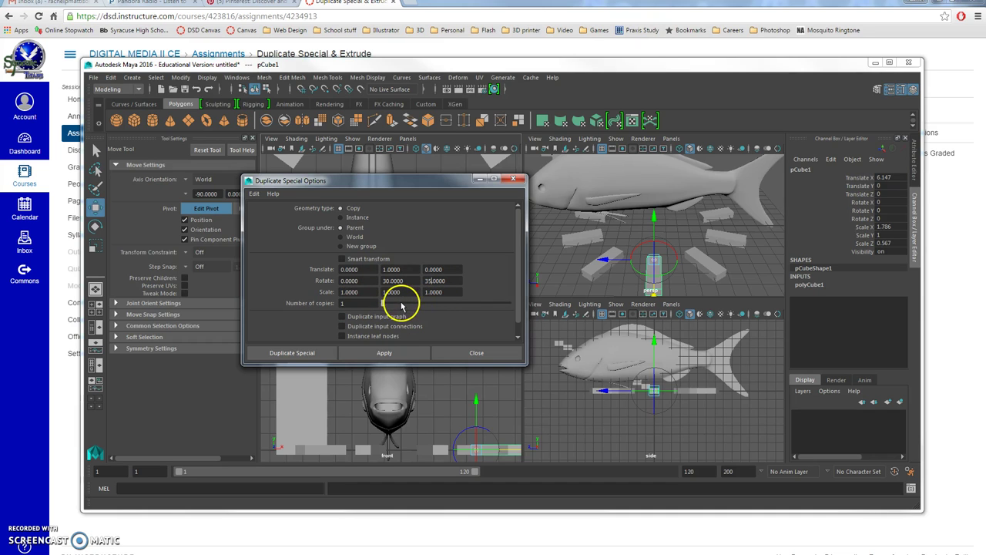
Create 29 copies of the block with these rotation settings and undo the duplication.
left_click(343, 302)
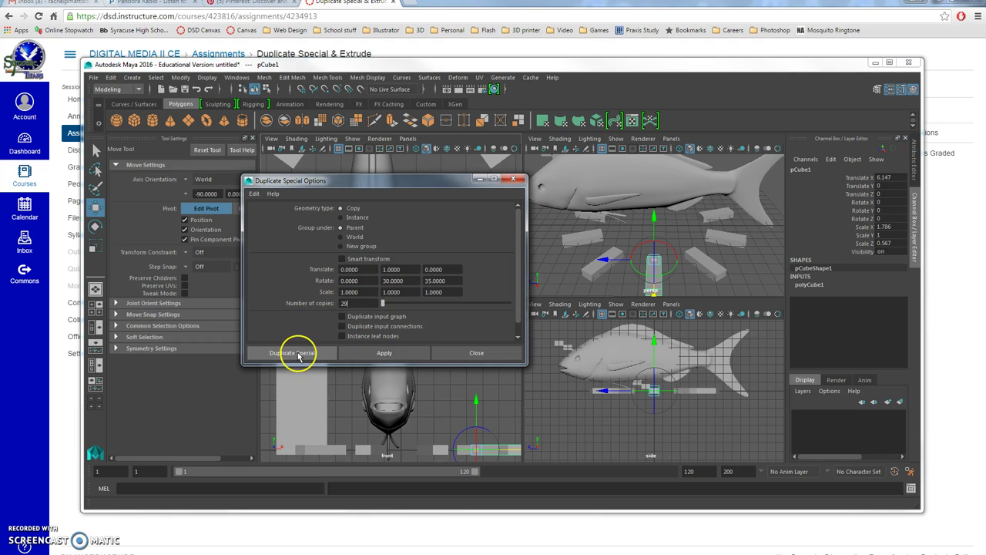
left_click(293, 352)
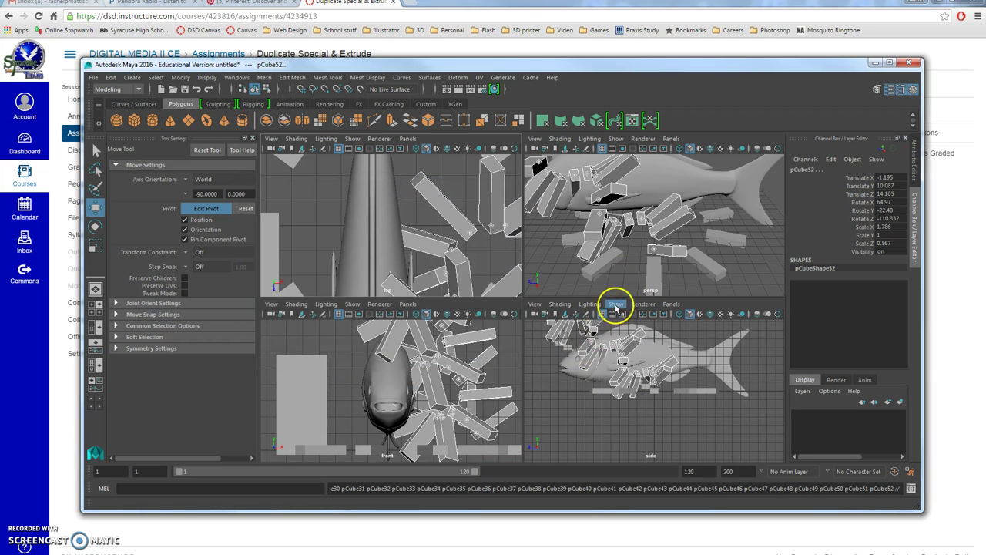
mouse_move(599, 277)
left_mouse_down("alt")
mouse_move(547, 273)
mouse_move(541, 257)
mouse_move(589, 231)
mouse_move(643, 236)
mouse_move(594, 285)
mouse_move(605, 284)
left_mouse_up("alt")
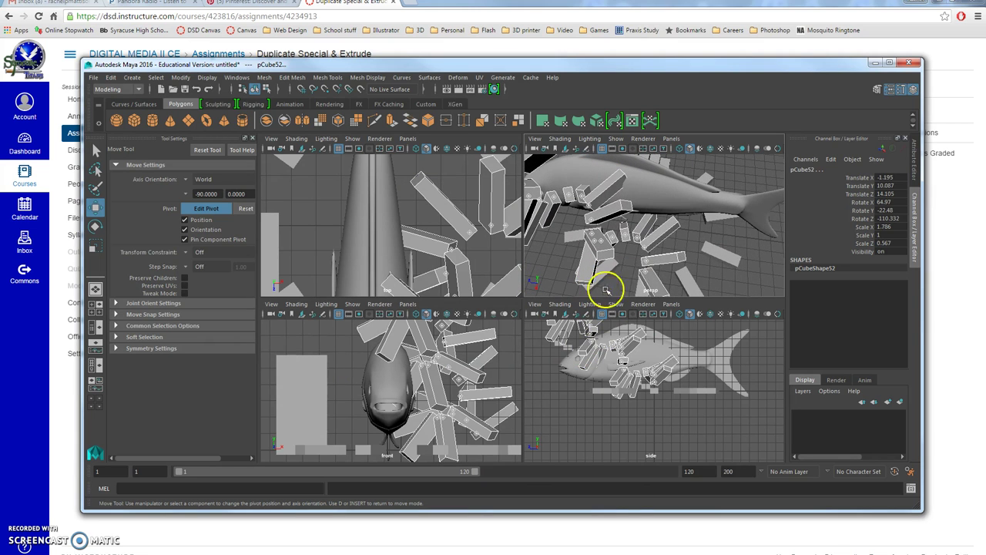
left_click_drag(655, 241, 587, 225)
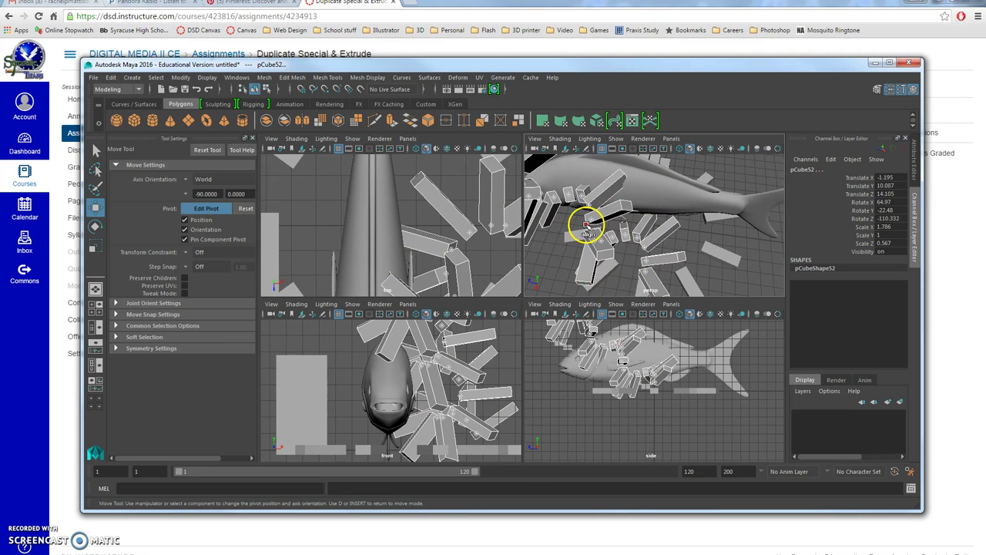
key("ctrl+z")
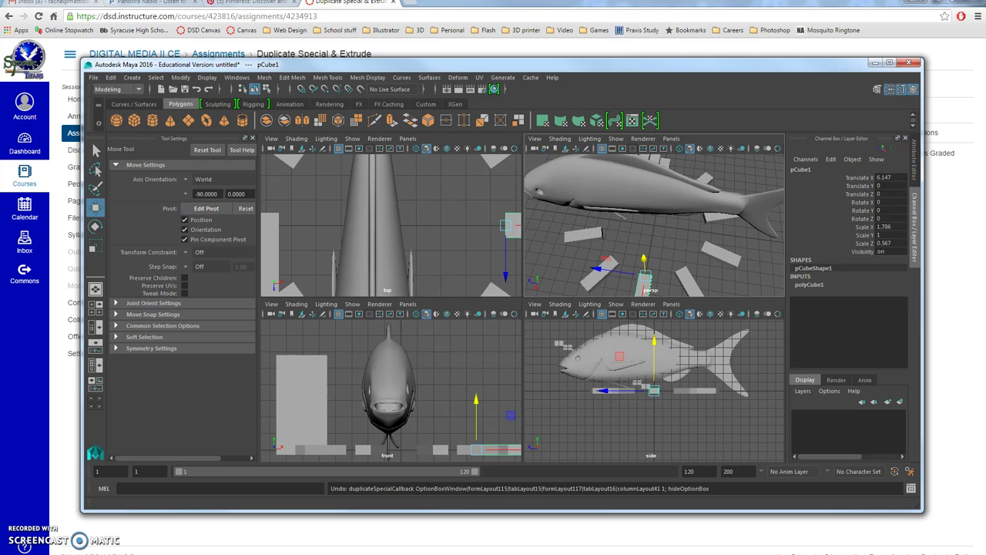
Create 29 copies of the block with Duplicate Special, using translate Y 1, rotate Y 30 and rotate Z 35.
left_click(111, 77)
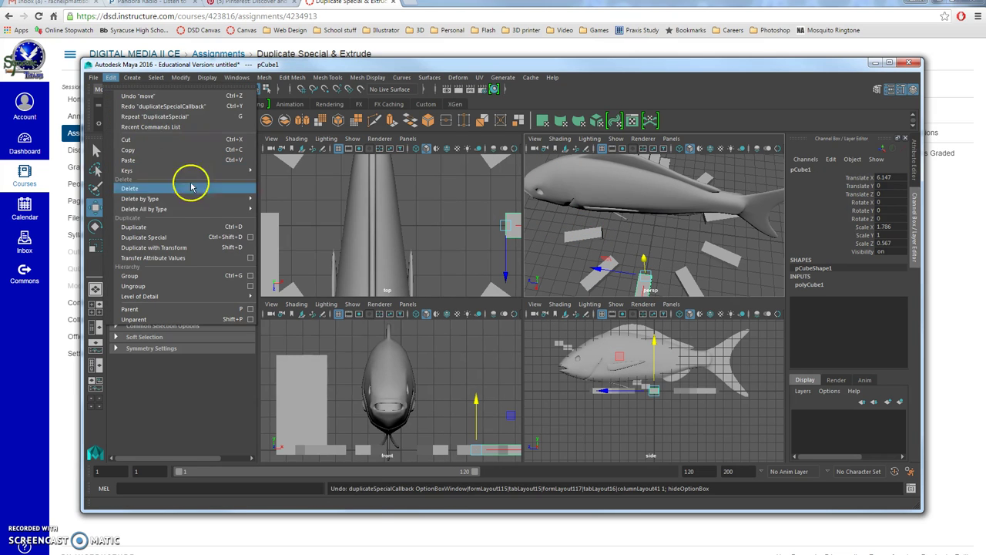
left_click(253, 235)
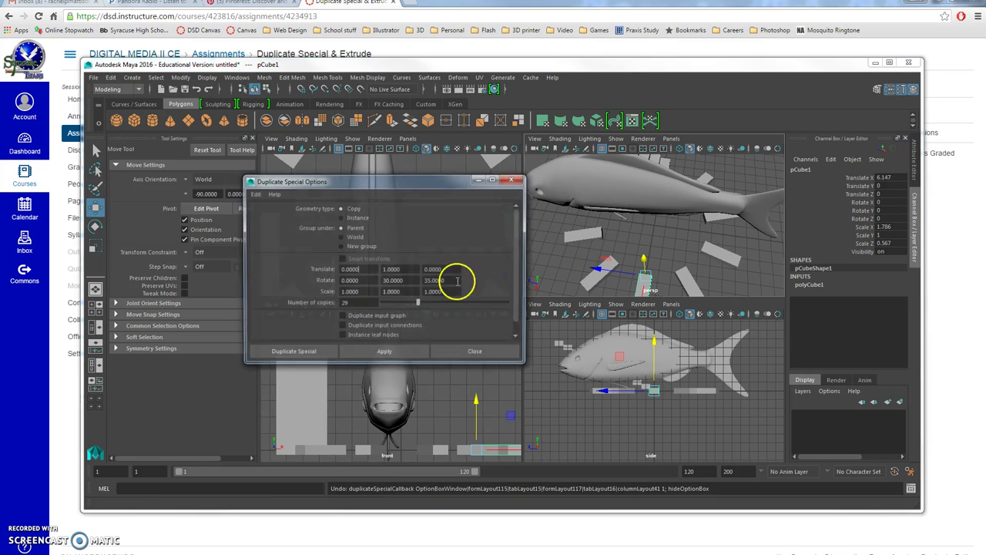
left_click(300, 356)
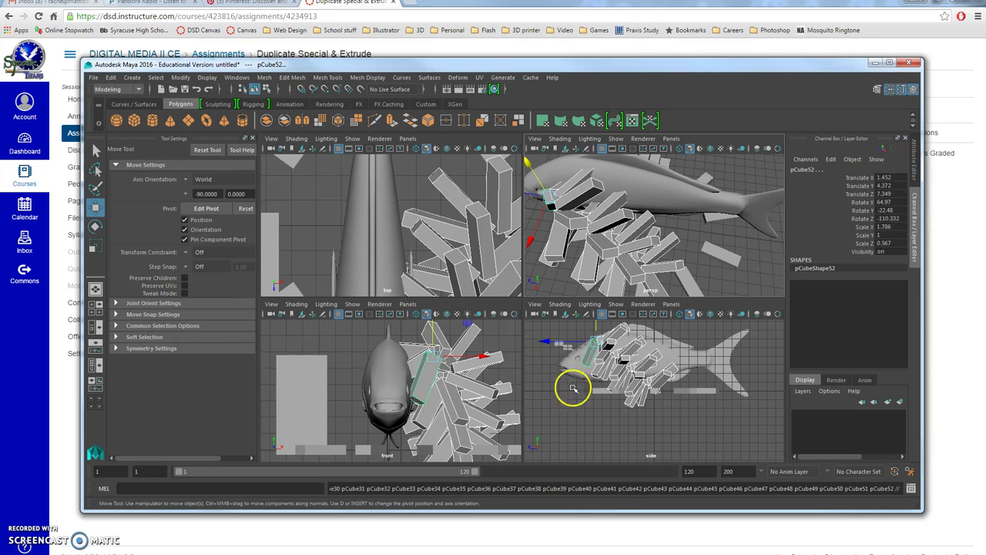
left_click_drag(565, 398, 572, 373, "alt")
mouse_move(609, 254)
left_mouse_down("alt")
mouse_move(624, 224)
mouse_move(696, 193)
mouse_move(681, 186)
mouse_move(539, 236)
mouse_move(544, 226)
mouse_move(598, 242)
left_mouse_up("alt")
left_click_drag(563, 189, 715, 194, "alt")
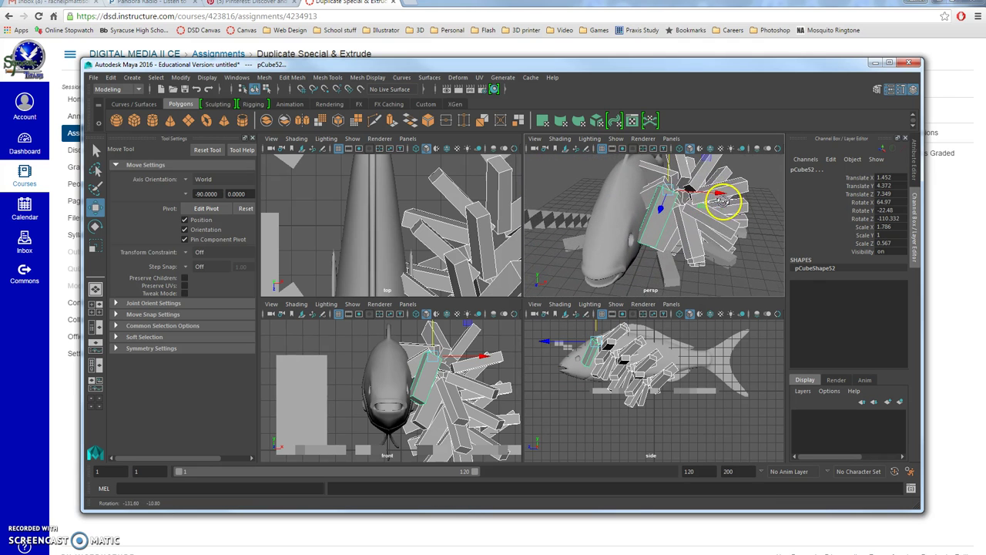
left_click_drag(744, 232, 598, 269, "alt")
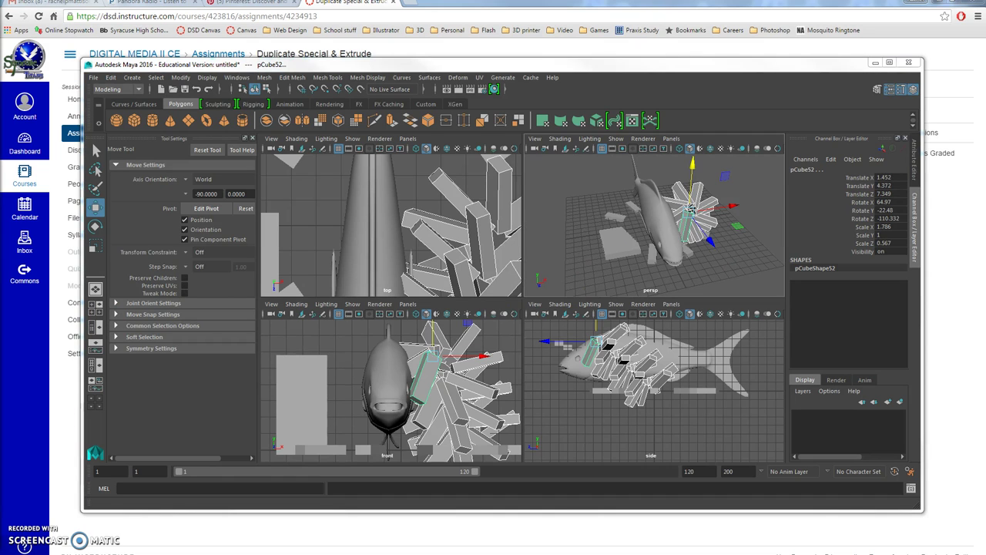
Create a polygon sphere and move it in front of the fish to about X -3.4 and Z 8.6.
key("space")
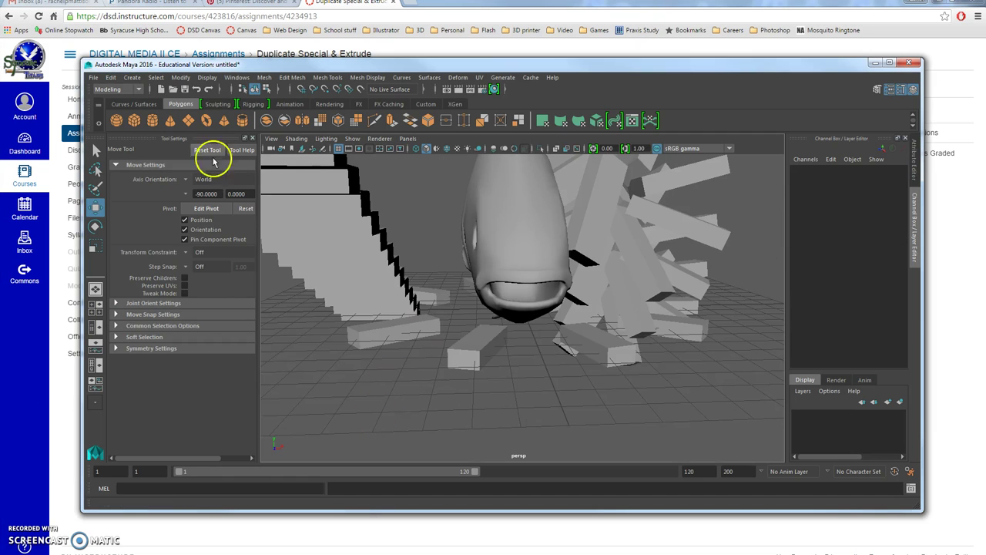
left_click(116, 122)
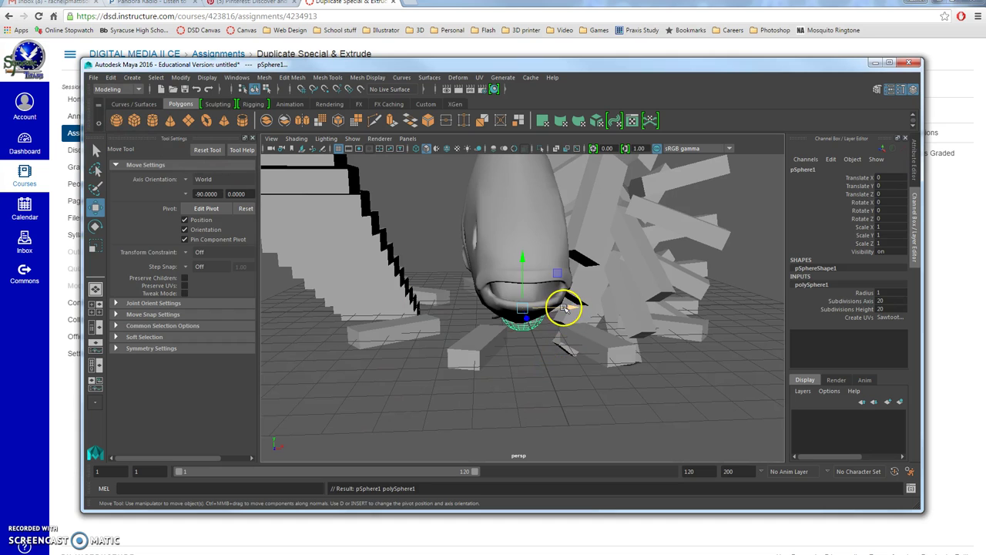
left_click_drag(568, 308, 424, 403)
left_click_drag(491, 370, 467, 367)
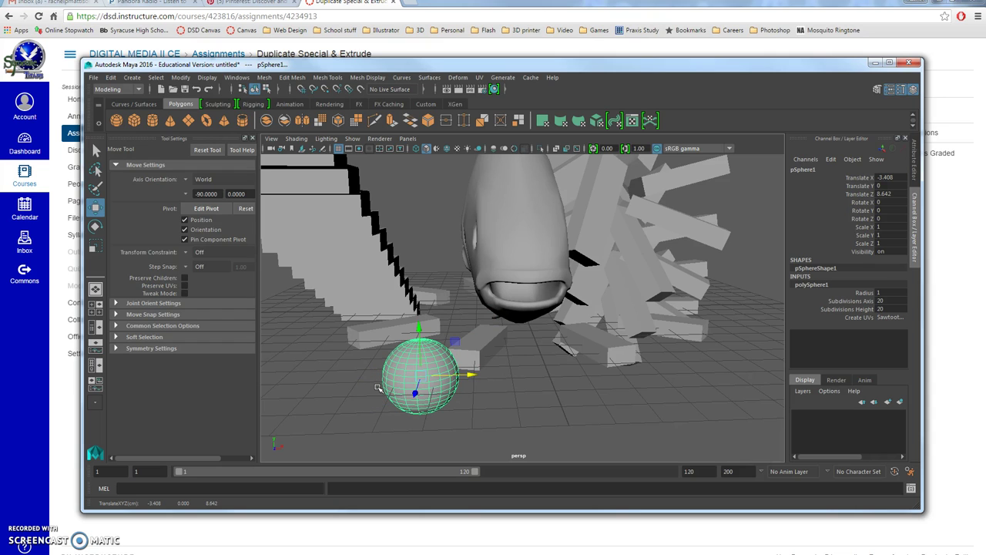
Select a block of adjacent faces on the front of the sphere.
right_click(400, 387)
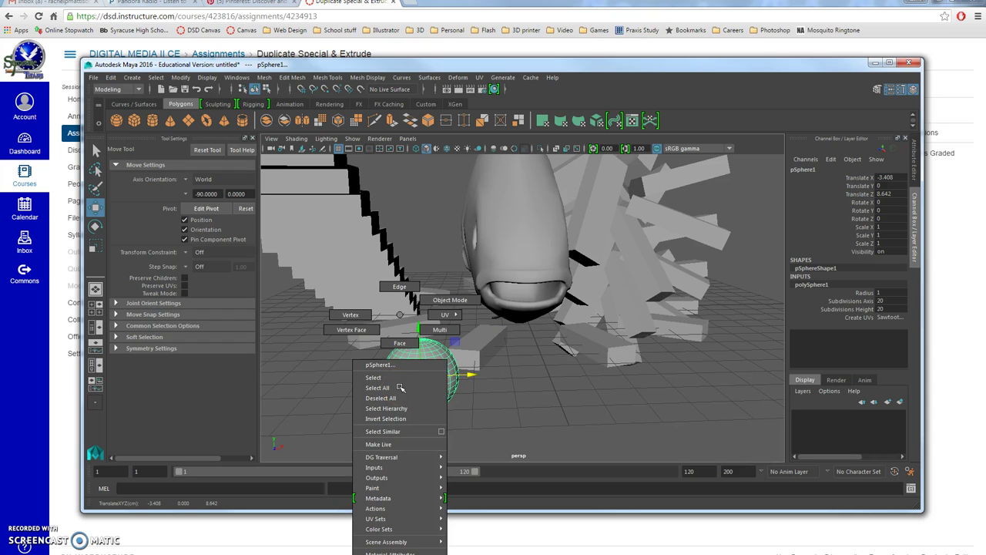
left_click(399, 343)
left_click(407, 375)
left_click(428, 368)
left_click(413, 383)
left_click_drag(414, 383, 413, 380)
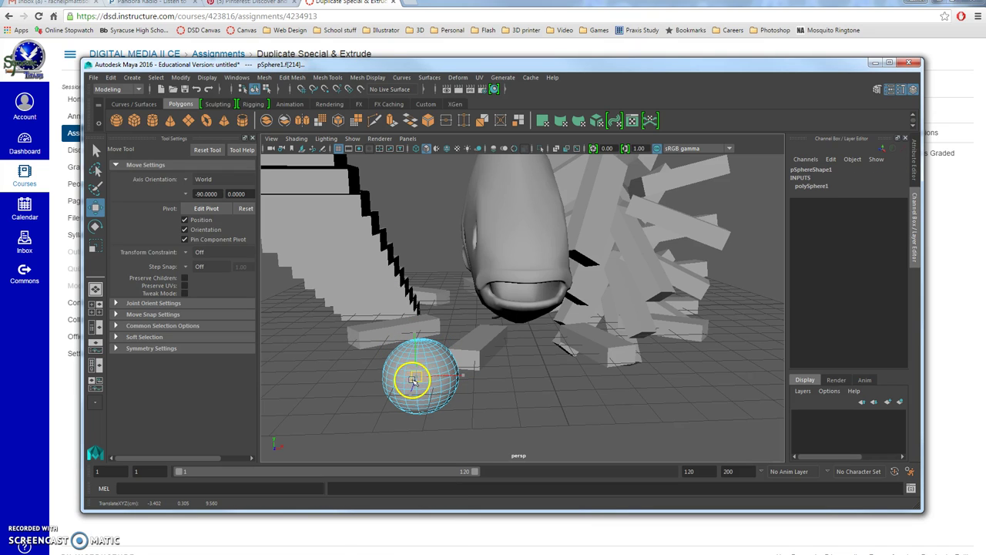
left_click(418, 384, "shift")
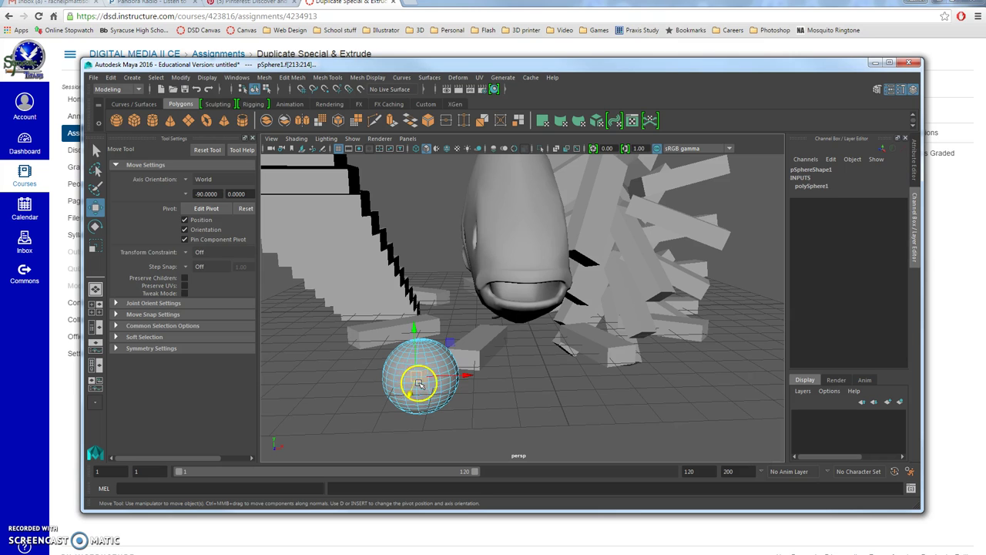
left_click(422, 384)
scroll(424, 394, "up", 3)
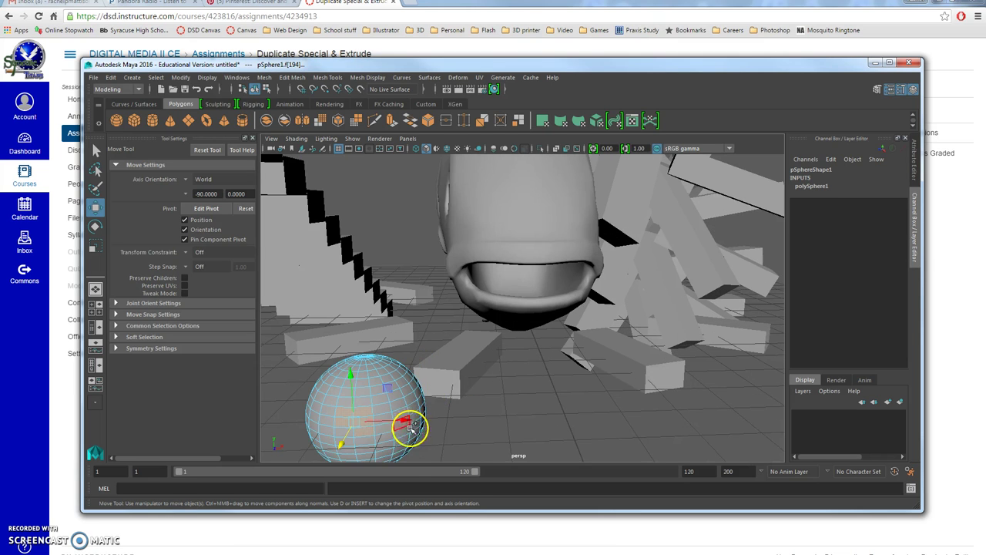
left_click_drag(414, 449, 424, 434, "alt")
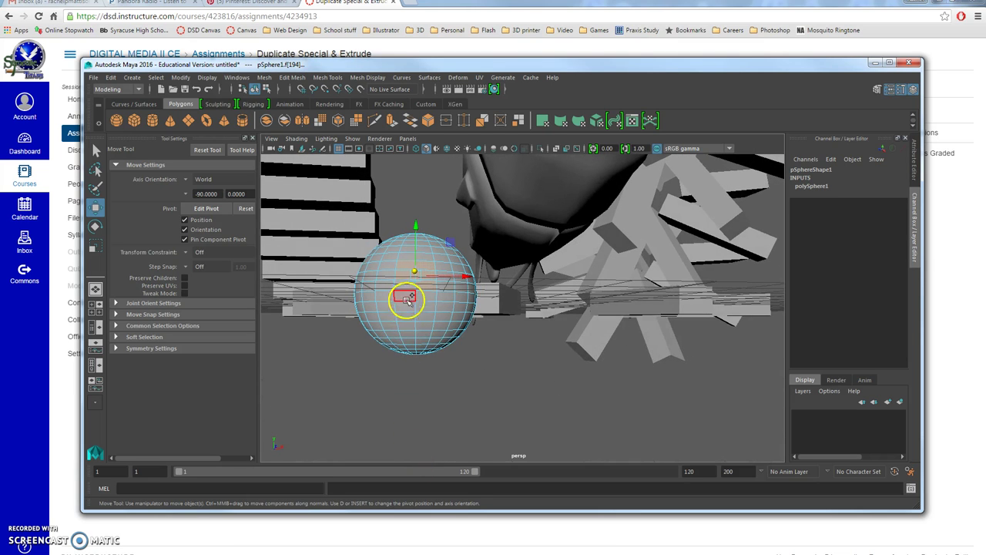
left_click(419, 329, "shift")
left_click_drag(418, 330, 408, 326, "alt")
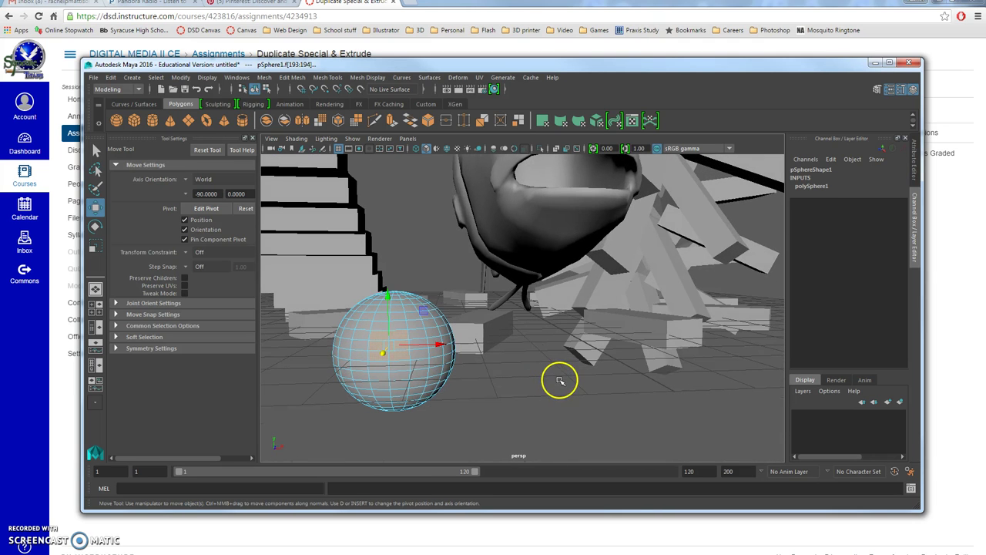
Extrude the sphere's selected faces together, pulling them outward to a local translate Z of about 0.95.
left_click(289, 78)
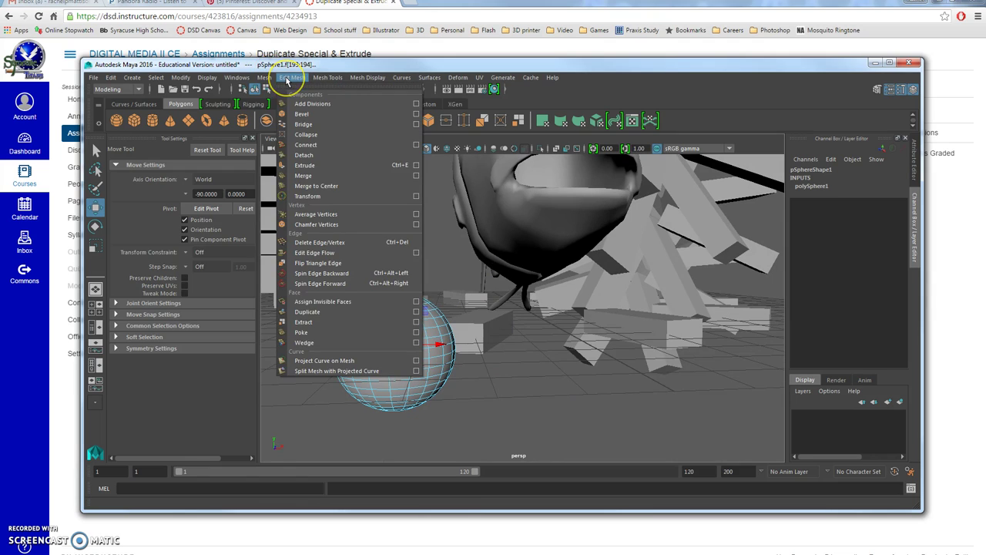
left_click_drag(286, 80, 285, 174)
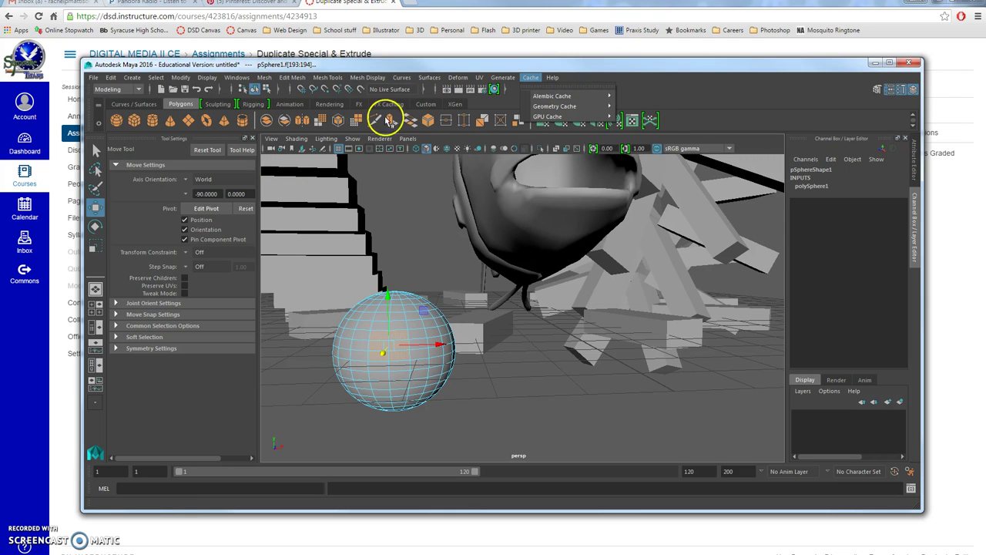
left_click(393, 123)
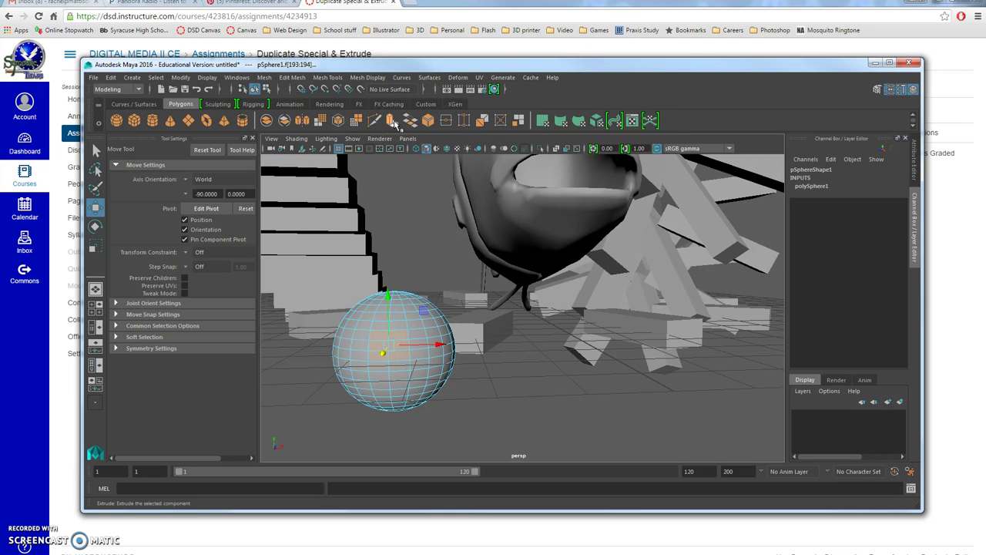
left_click(393, 122)
left_click_drag(392, 467, 392, 411, "alt")
left_click_drag(488, 404, 335, 411, "alt")
left_click_drag(309, 350, 269, 388)
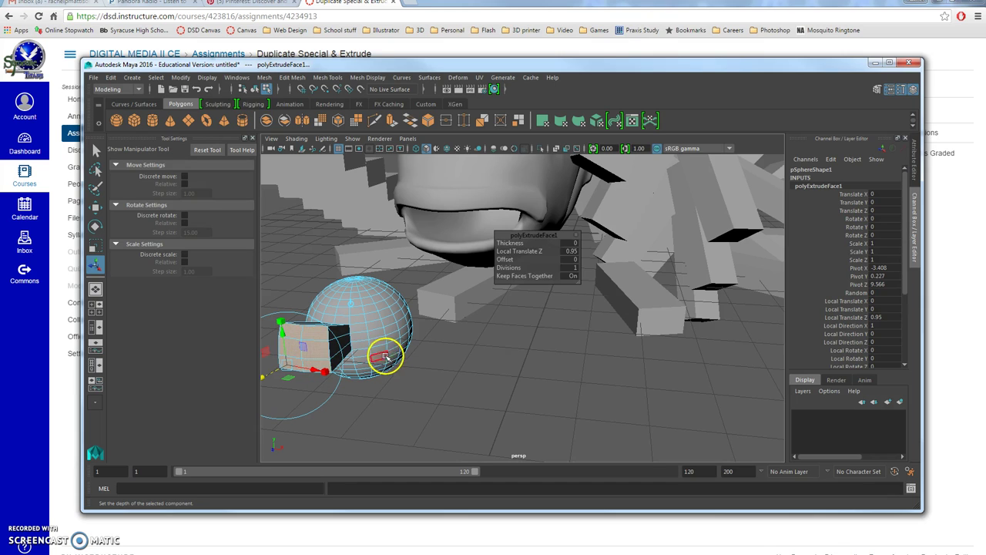
Set the extrusion's divisions to 3 and reposition the extruded faces to a local translate Z of about 0.685.
left_click(570, 267)
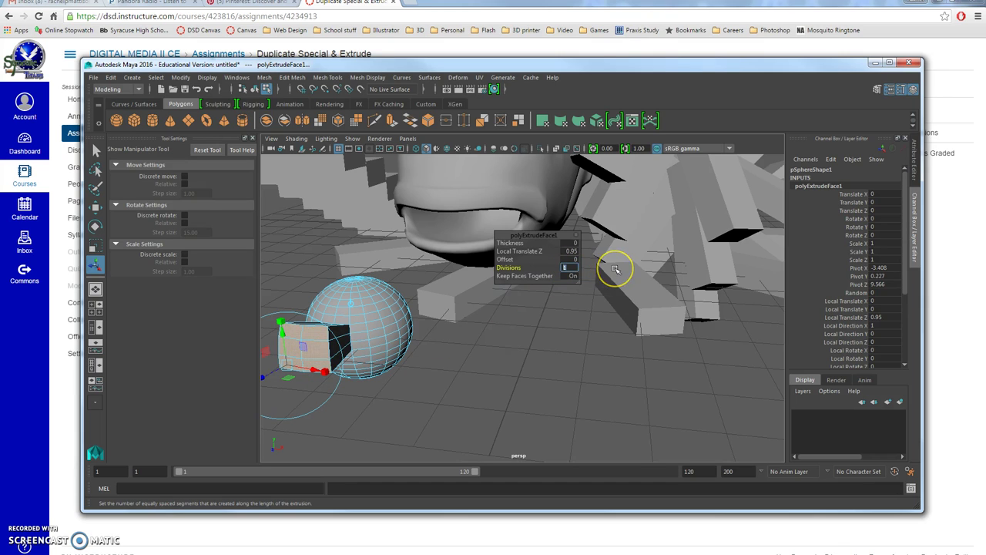
type("3")
left_click(568, 259)
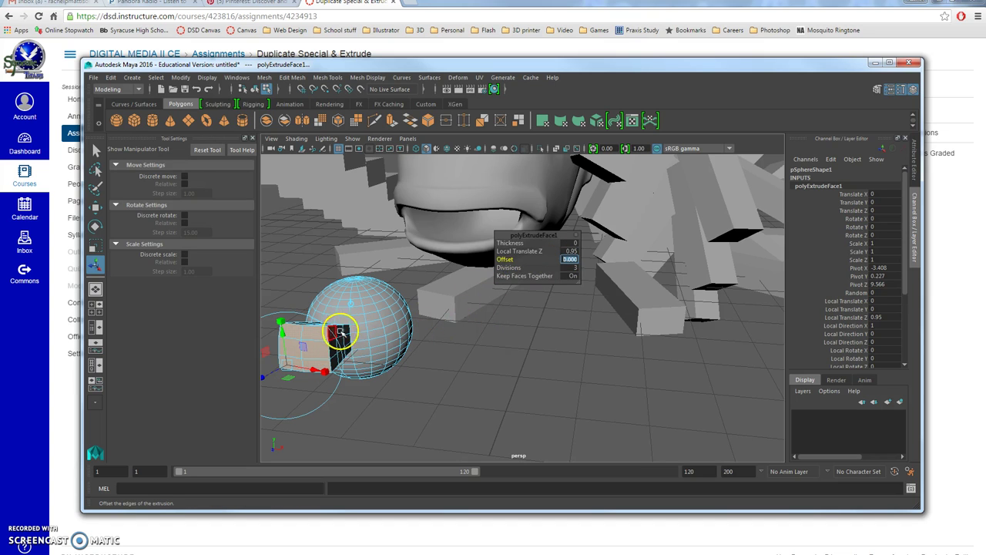
left_click_drag(280, 329, 315, 359)
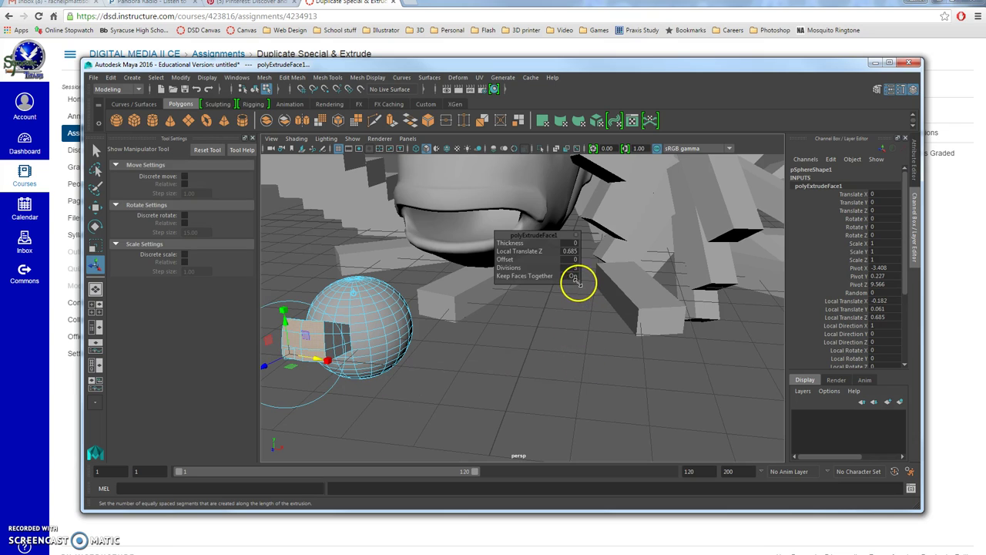
Switch Keep Faces Together off and back on, set the extrusion's offset to about -0.1 and deselect the sphere.
left_click(574, 277)
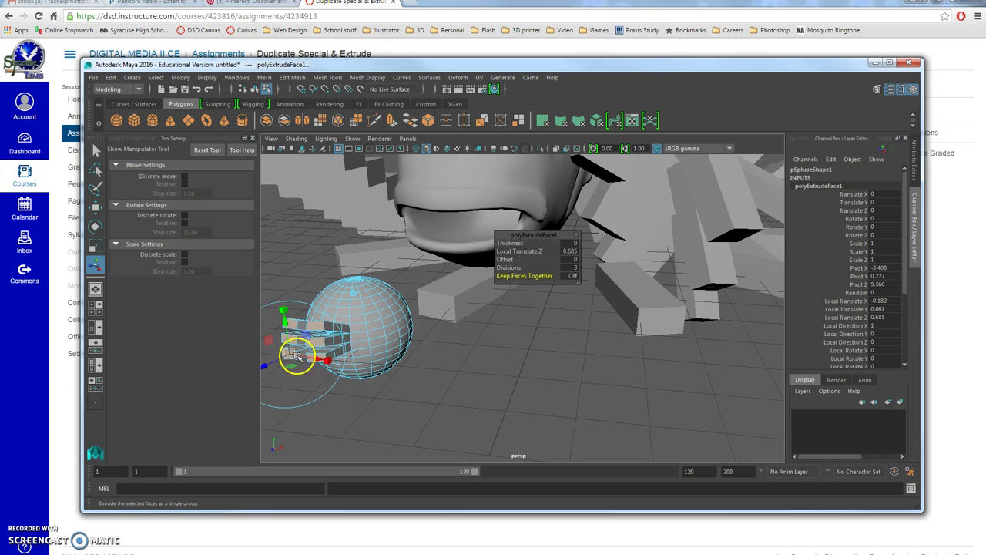
left_click(570, 275)
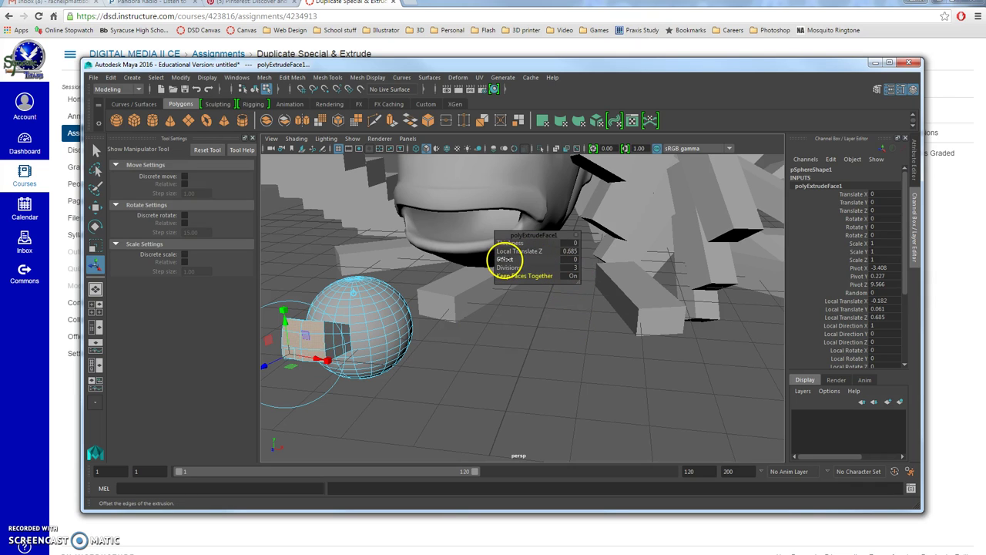
mouse_move(504, 260)
left_mouse_down()
mouse_move(494, 259)
mouse_move(503, 260)
left_mouse_up()
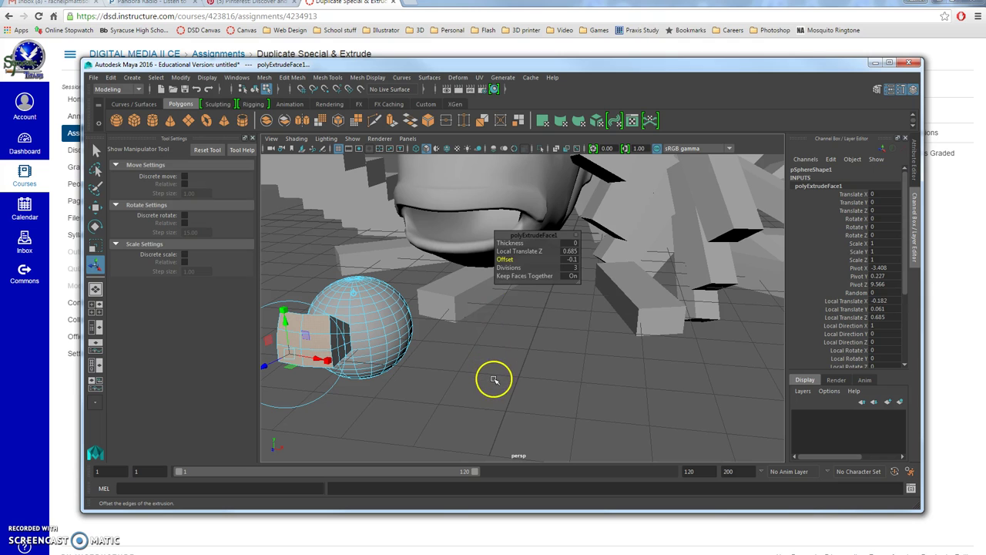
left_click(550, 333)
Draw a curved three-point Bezier path from the inner end of a ring block through the gap between fish and staircase.
mouse_move(519, 352)
left_mouse_down("alt")
mouse_move(504, 354)
mouse_move(529, 372)
mouse_move(532, 347)
mouse_move(562, 370)
mouse_move(622, 325)
mouse_move(510, 346)
left_mouse_up("alt")
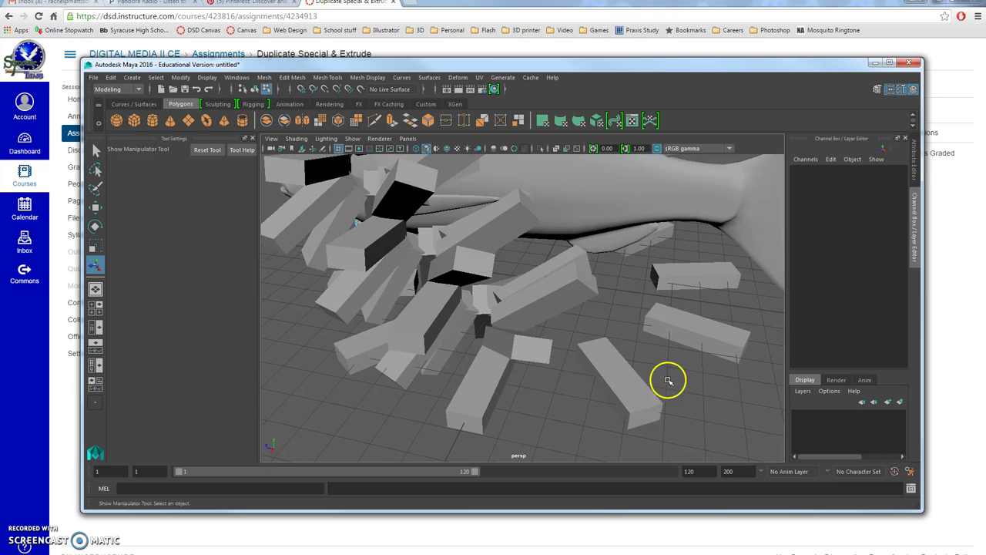
left_click_drag(586, 409, 547, 420, "alt")
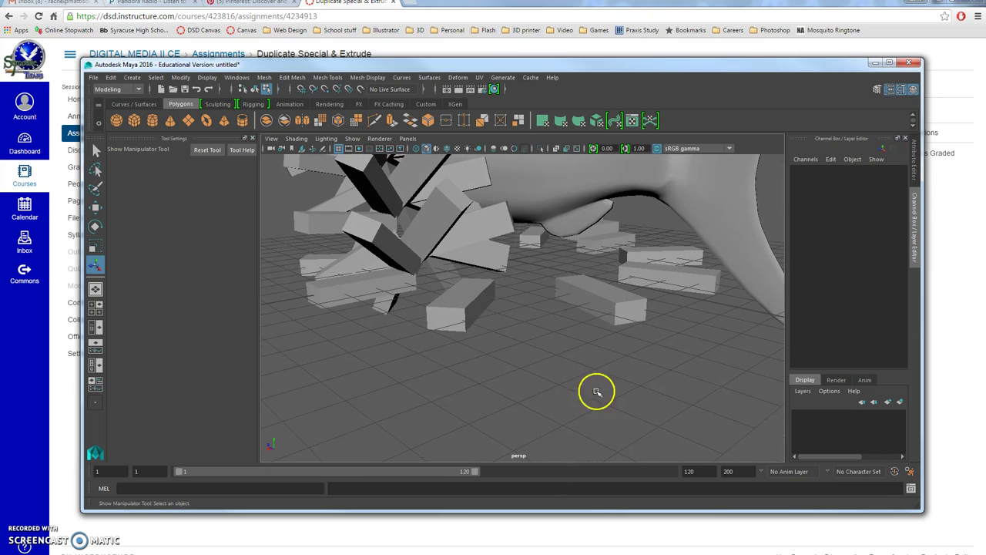
left_click_drag(640, 326, 559, 393, "alt")
left_click(542, 397)
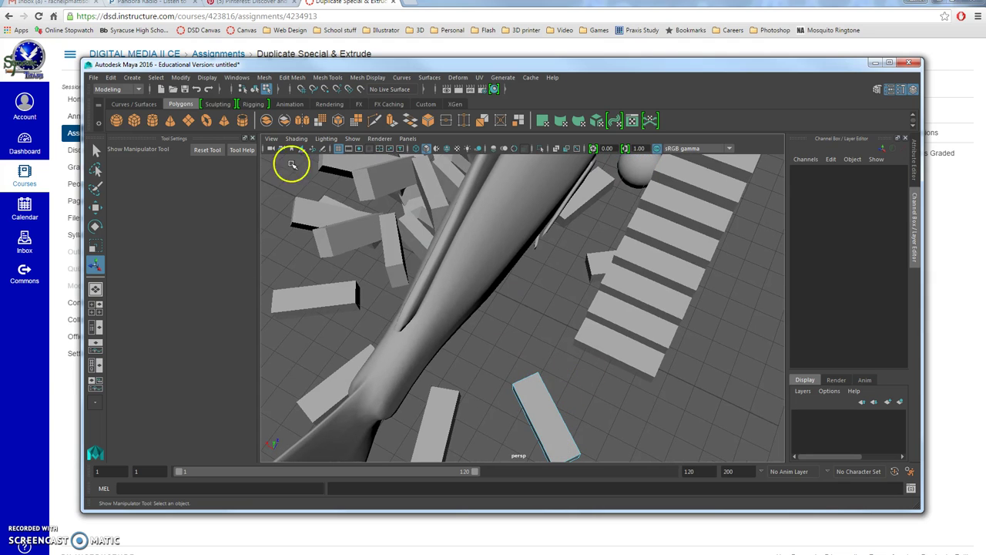
left_click(133, 77)
mouse_move(215, 156)
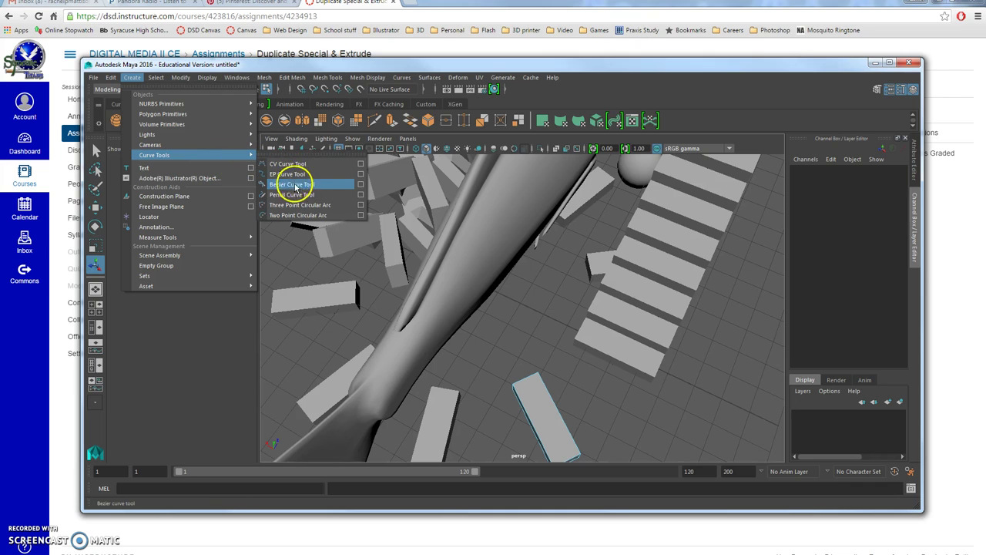
left_click(300, 187)
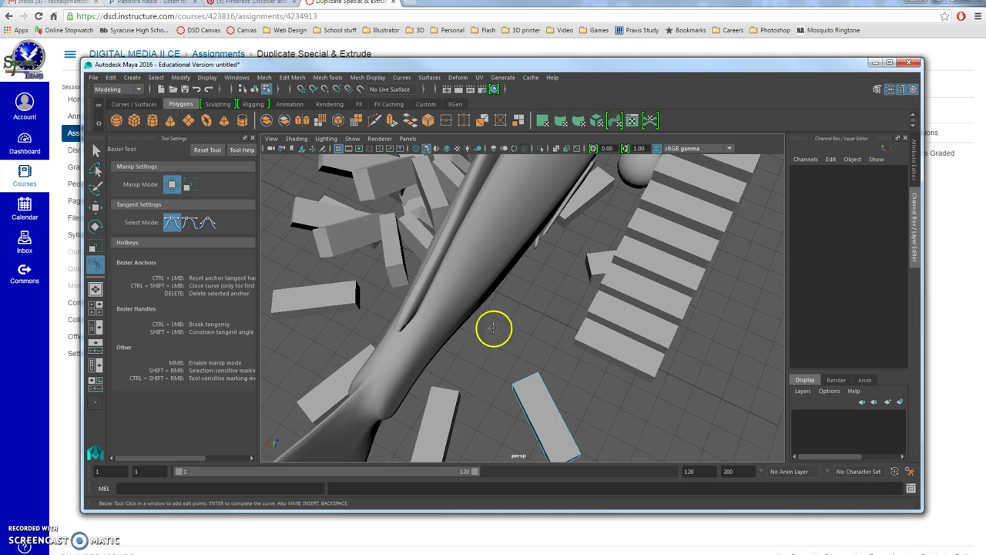
left_click(520, 373)
left_click_drag(516, 285, 556, 272)
left_click_drag(601, 221, 600, 206)
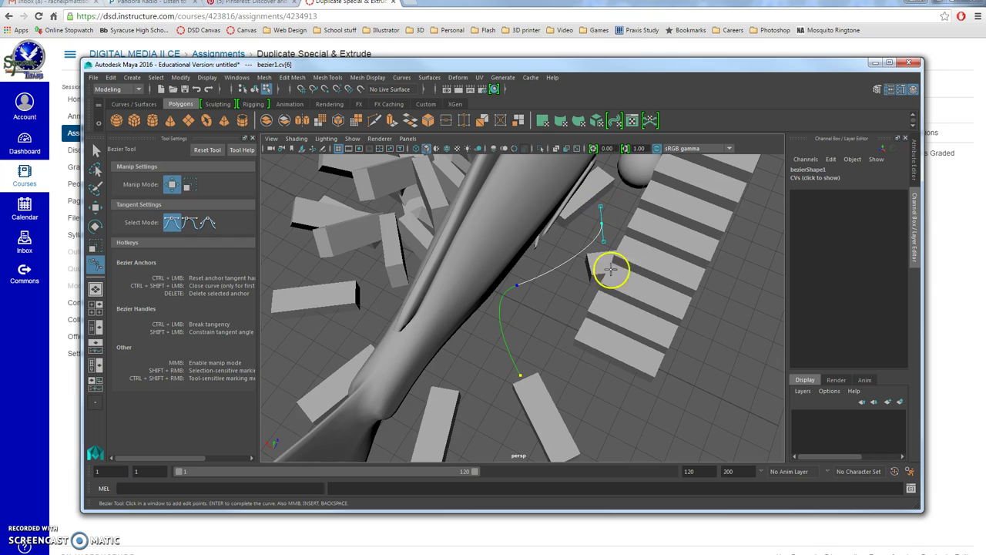
key("Return")
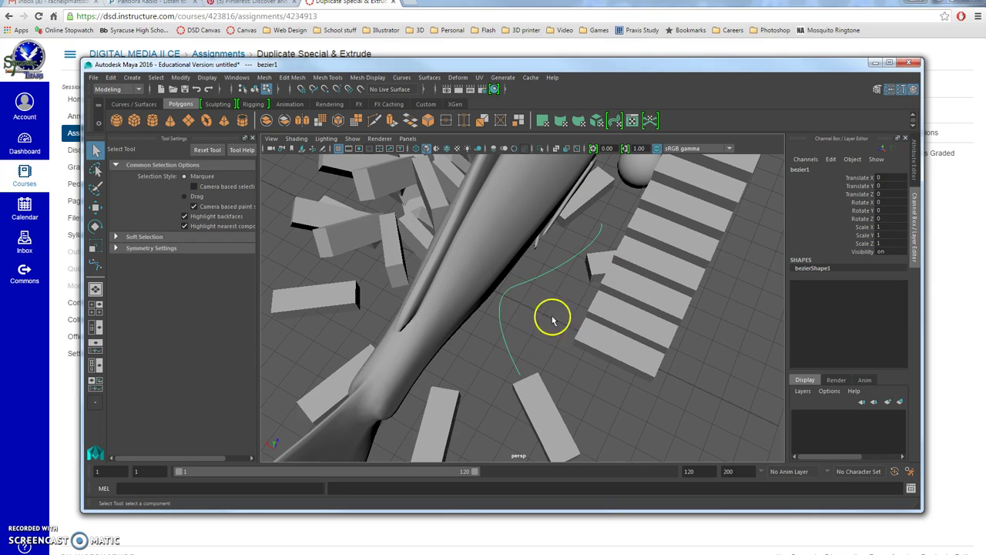
Extrude the ring block's inner end face along the Bezier curve.
left_click_drag(509, 429, 332, 414, "alt")
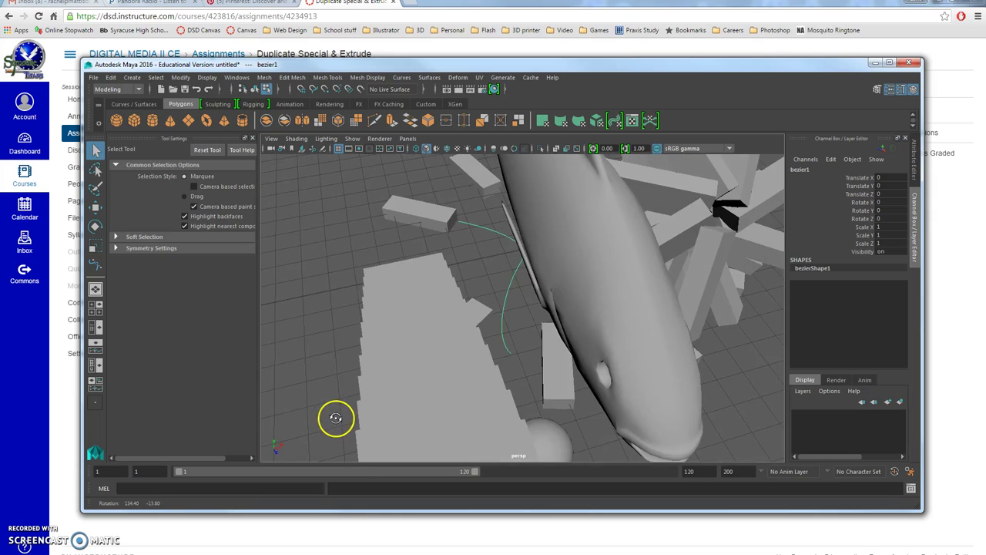
right_click(447, 221)
left_click(446, 245)
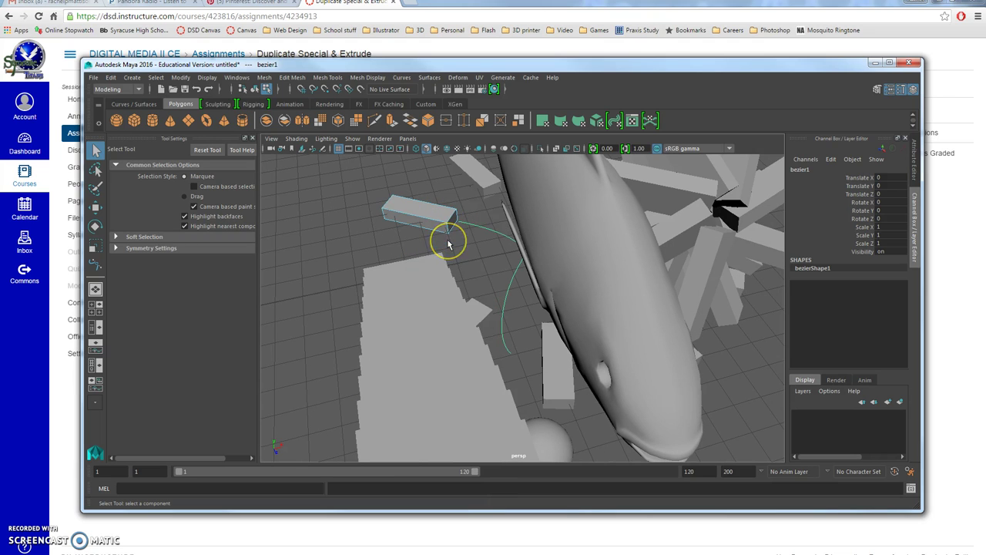
left_click(453, 222)
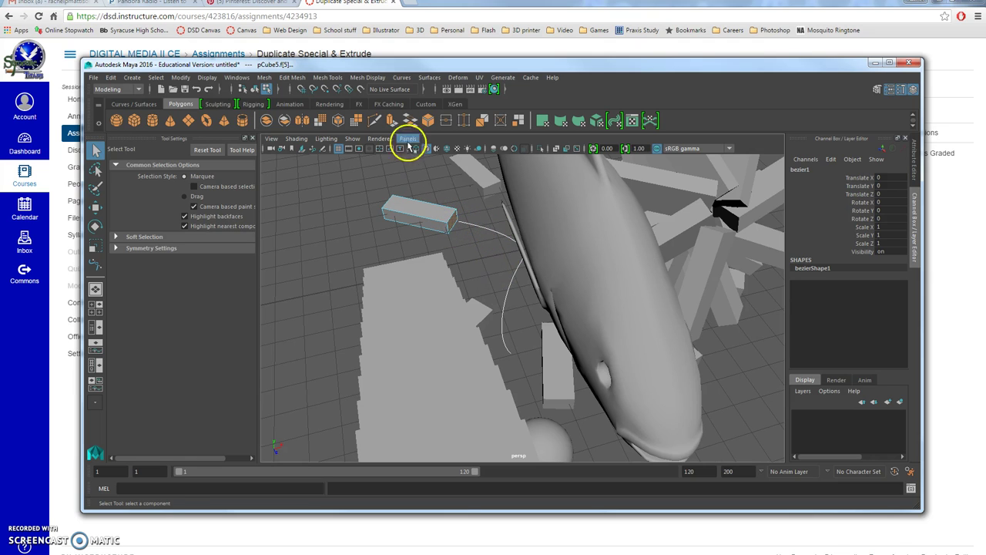
left_click(392, 123)
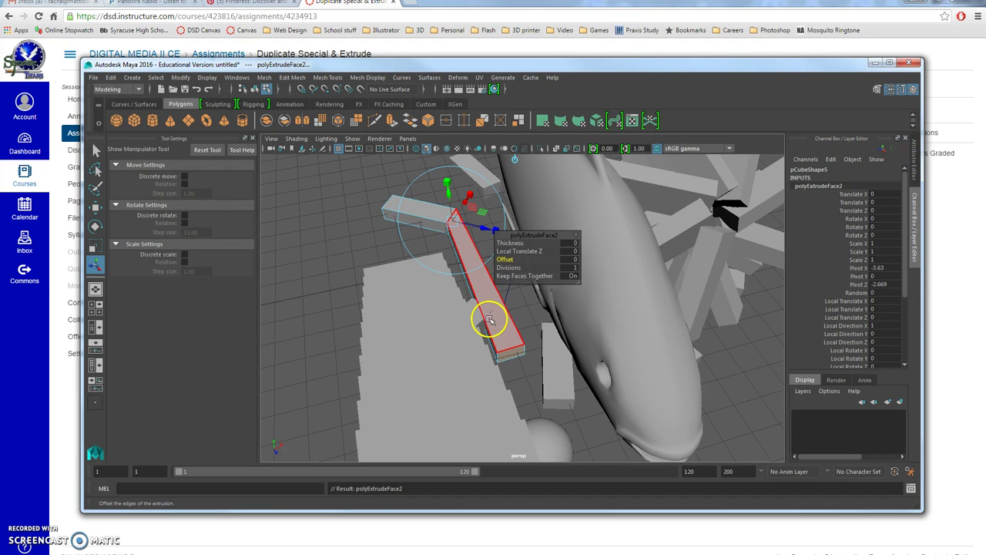
Raise the curved extrusion's divisions to 10, then 20 and finally 30, and leave the extrude manipulator for the Select tool.
left_click(574, 268)
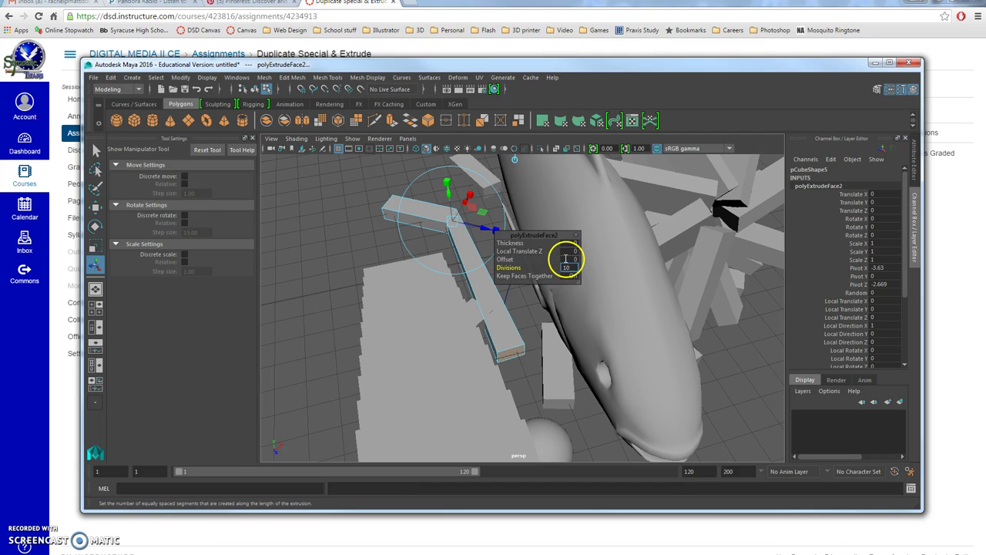
type("10")
key("Return")
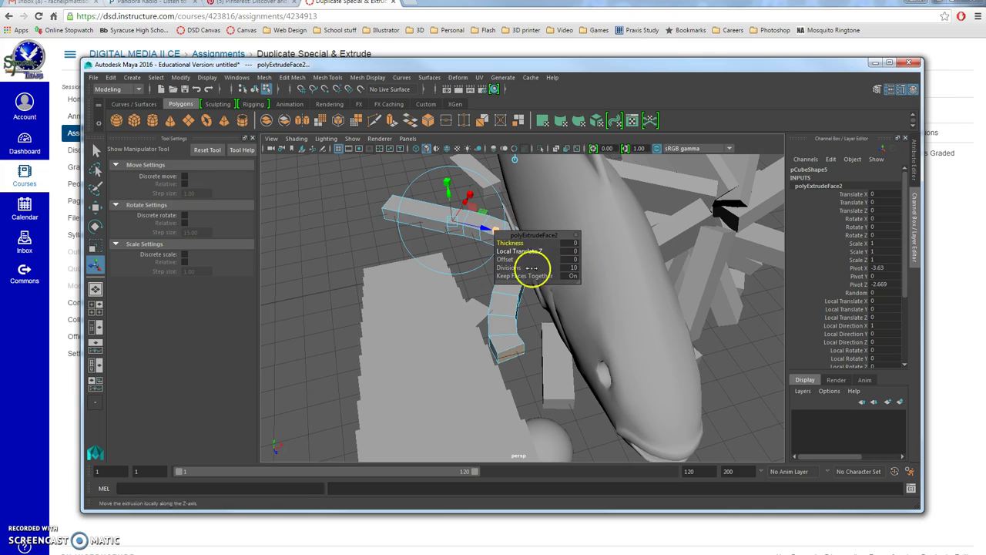
left_click_drag(491, 339, 568, 347, "alt")
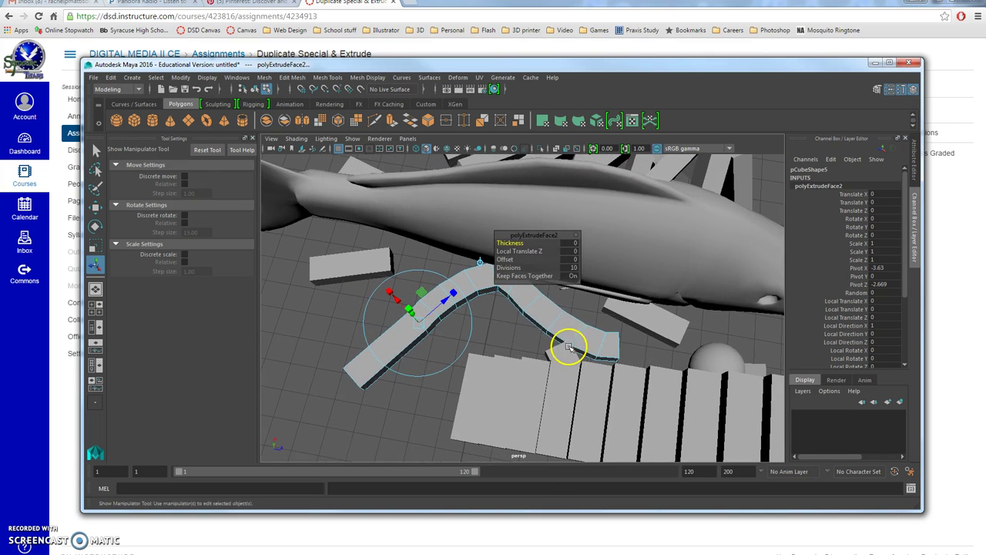
left_click(567, 268)
type("20")
key("Return")
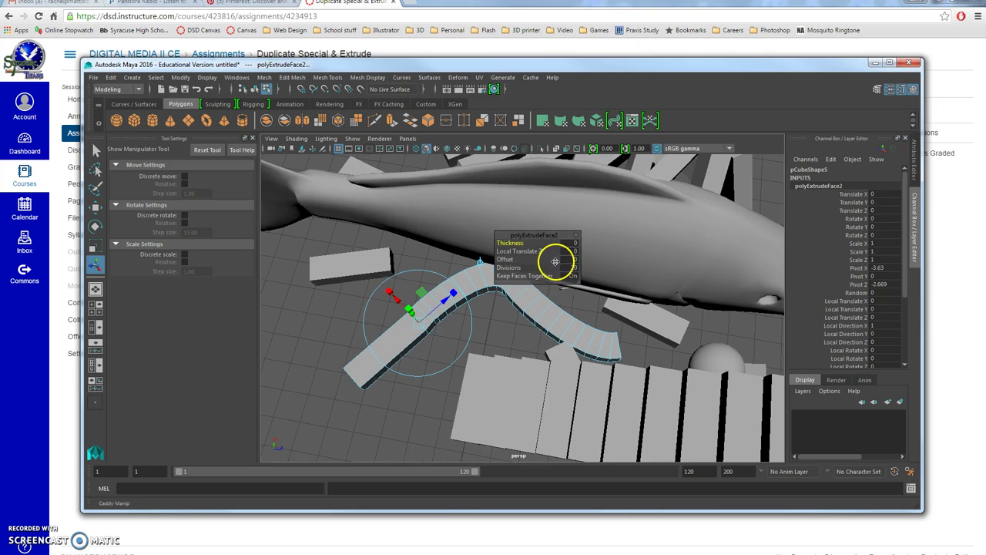
left_click(571, 268)
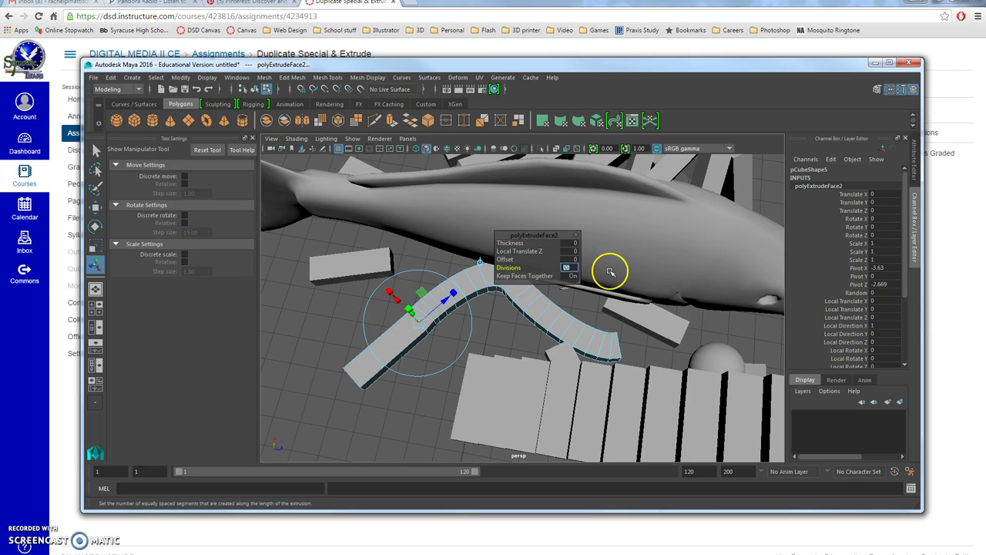
left_click(546, 275)
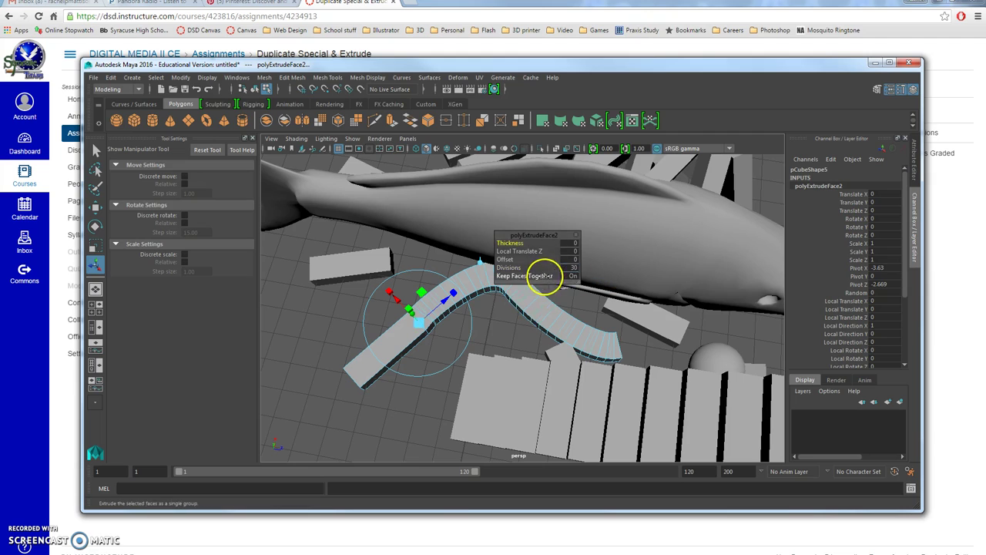
left_click_drag(505, 348, 431, 277, "alt")
scroll(540, 320, "down", 2)
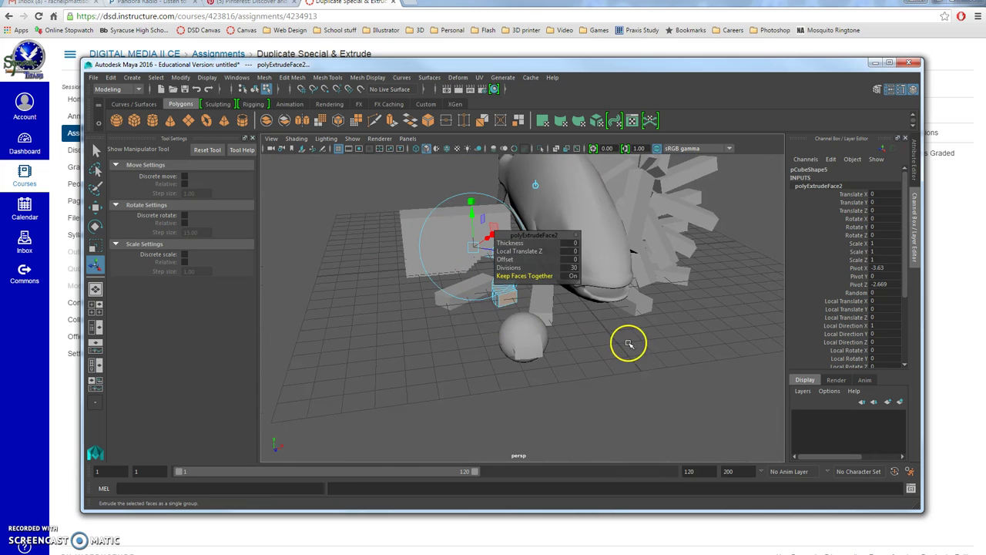
scroll(609, 335, "down", 2)
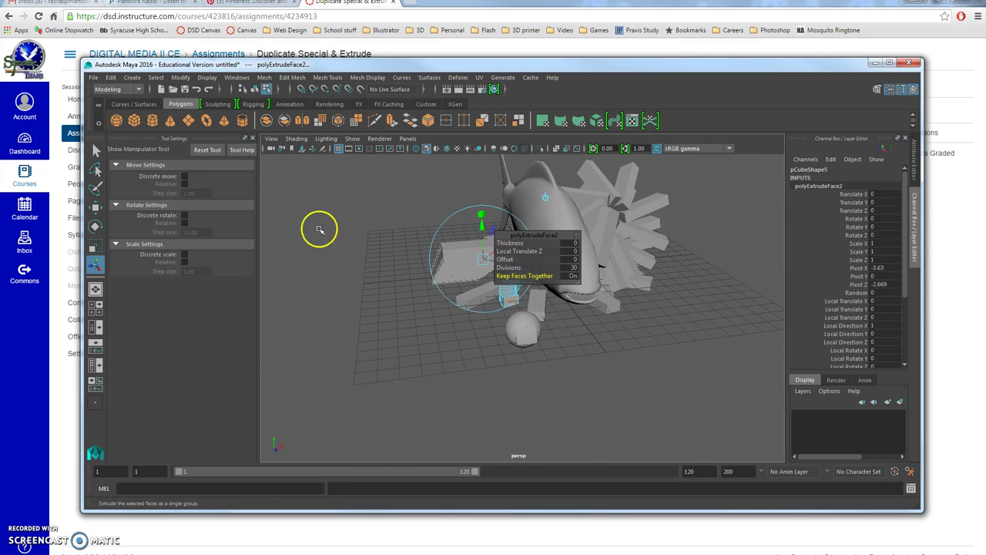
key("q")
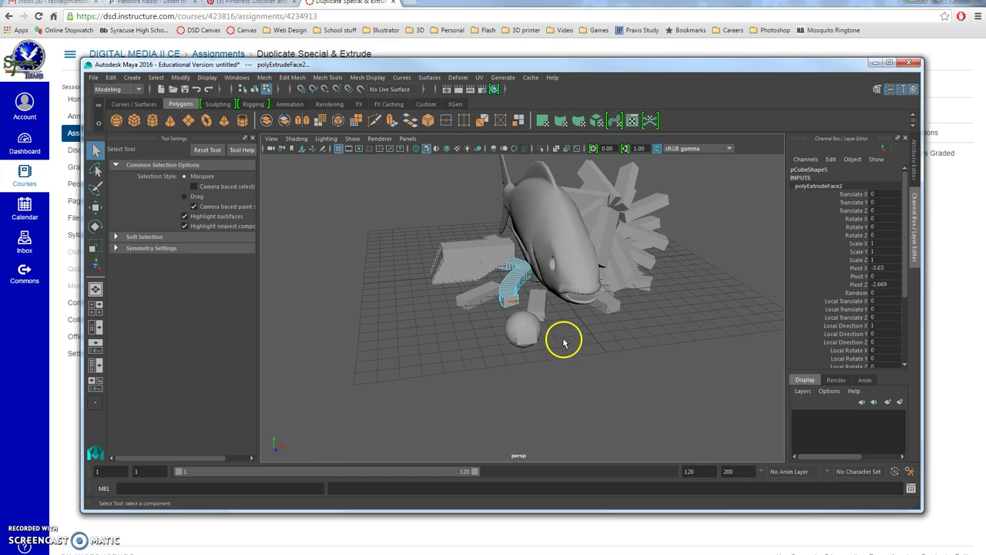
Render the current frame from behind the fish's tail, with the ring blocks, curved extrusion and staircase in view.
left_click_drag(574, 332, 755, 325, "alt")
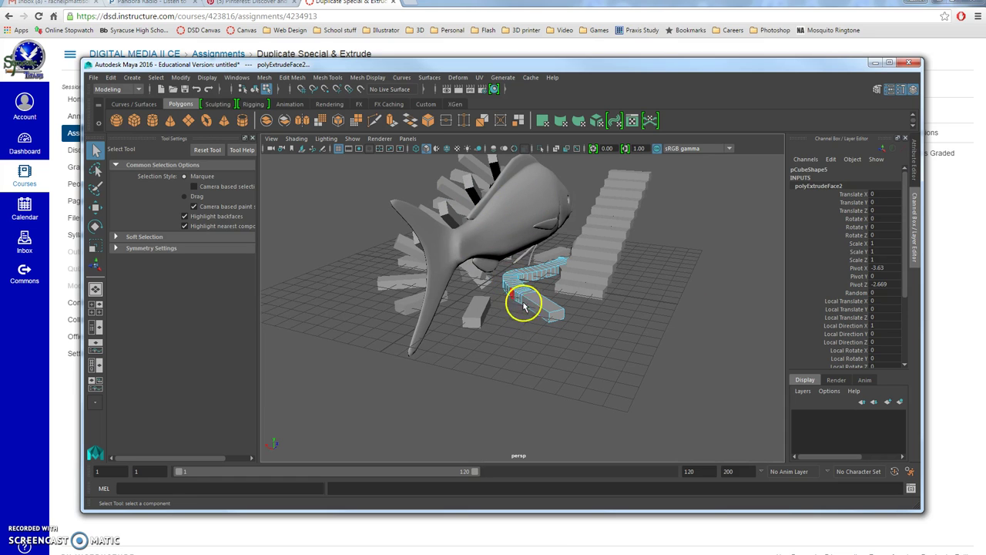
left_click_drag(521, 323, 546, 325, "alt")
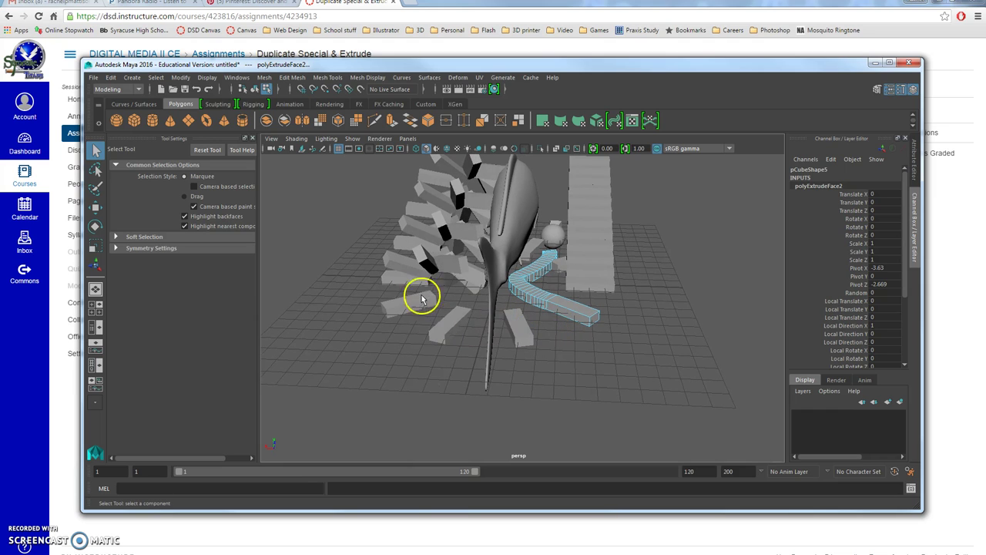
left_click(461, 90)
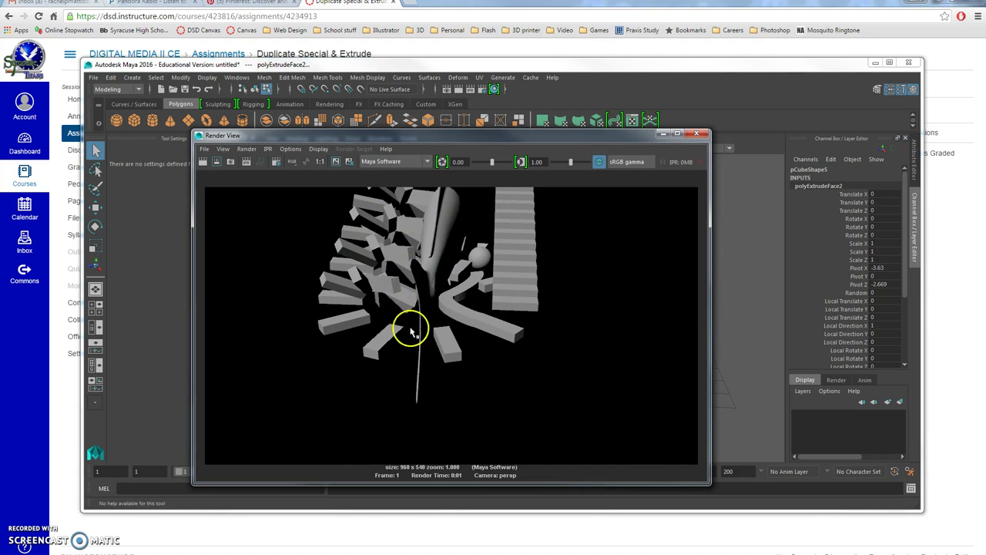
Save the rendered image as a JPEG in the Downloads folder, with a file name beginning "duplicate and ex".
left_click(204, 149)
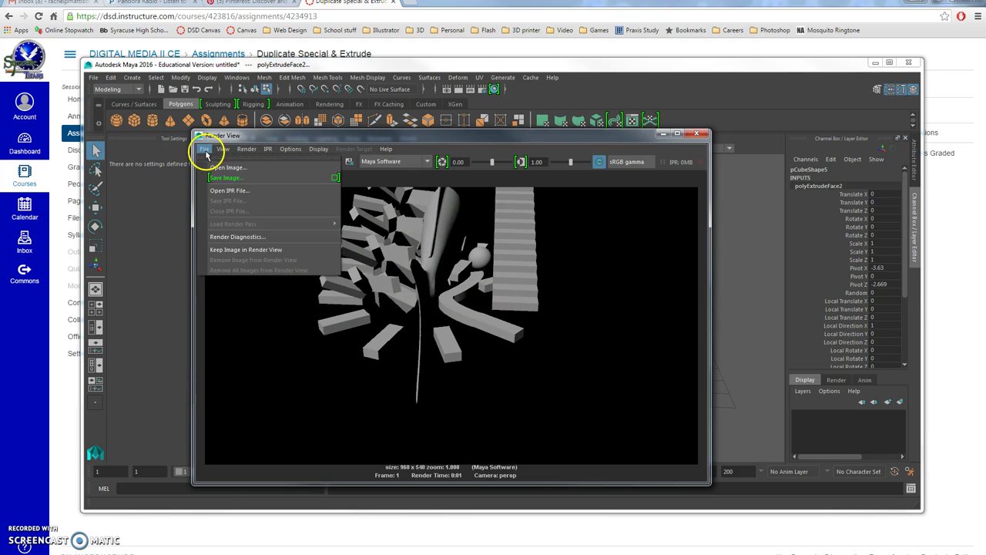
left_click(221, 179)
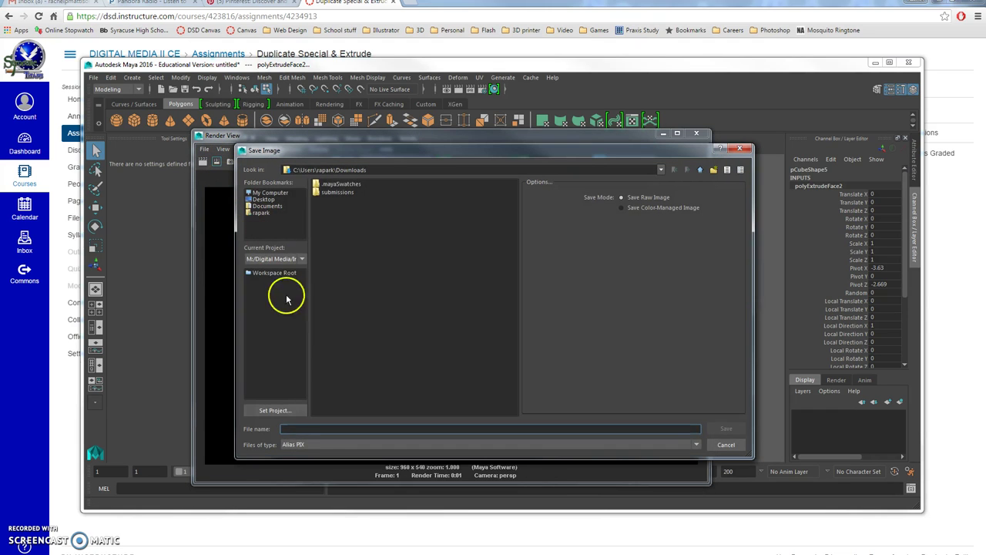
left_click(326, 443)
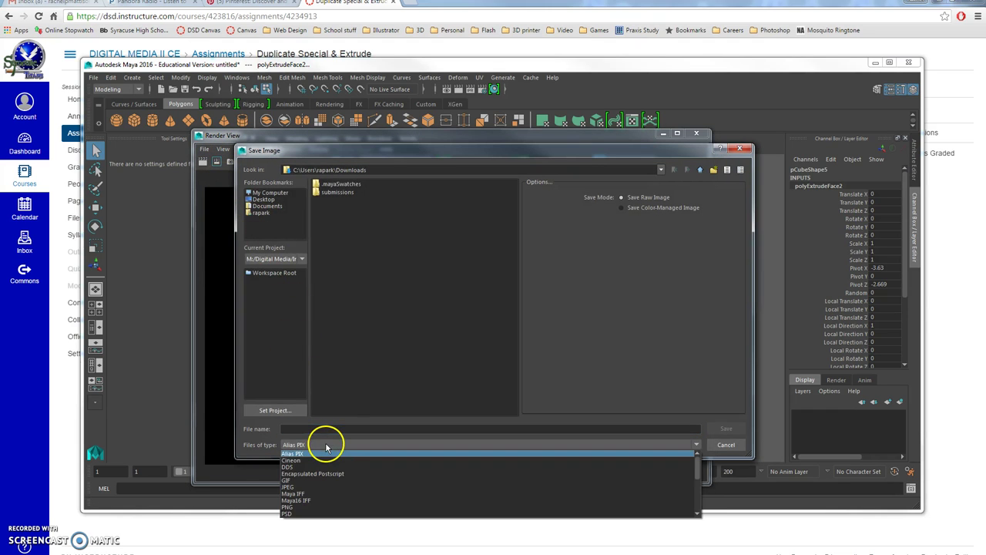
left_click(301, 488)
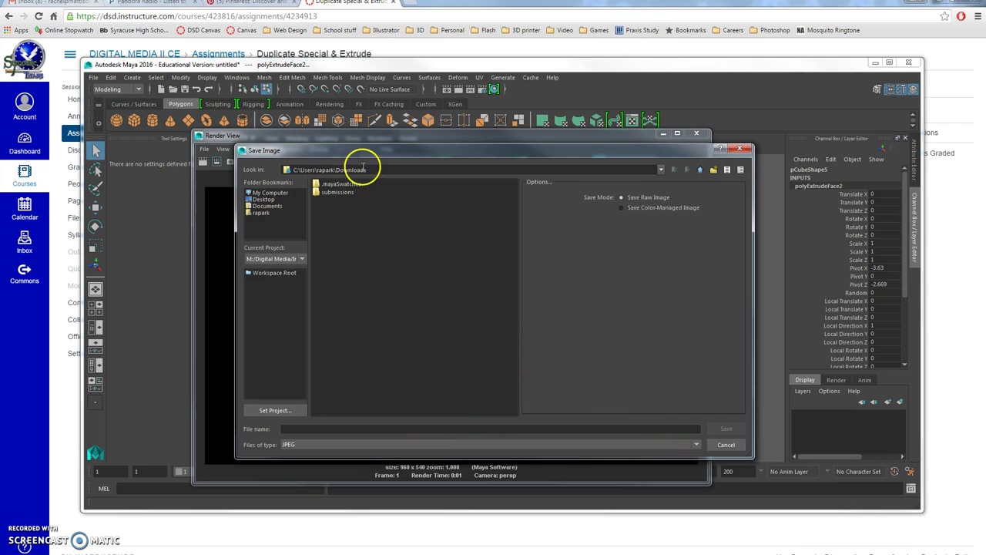
left_click(559, 428)
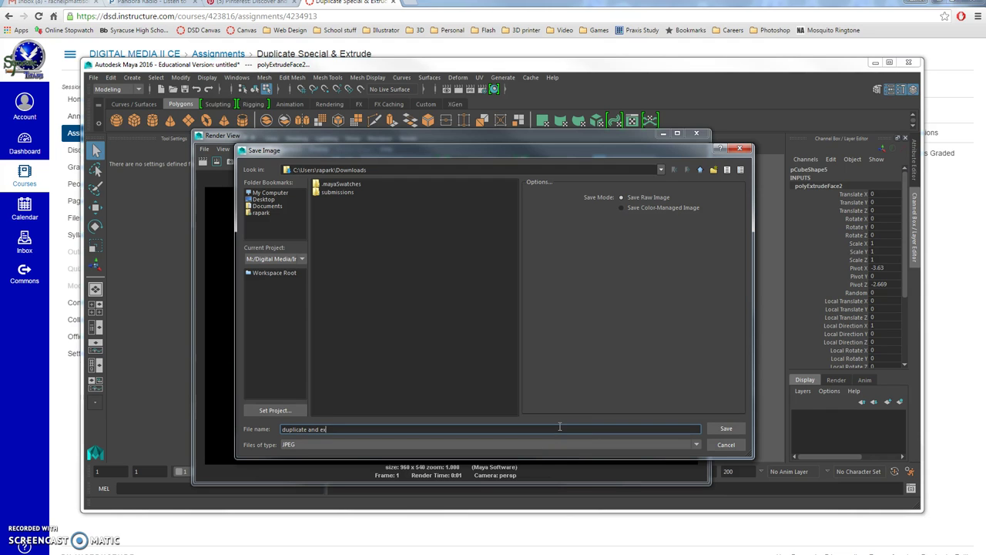
left_click(722, 426)
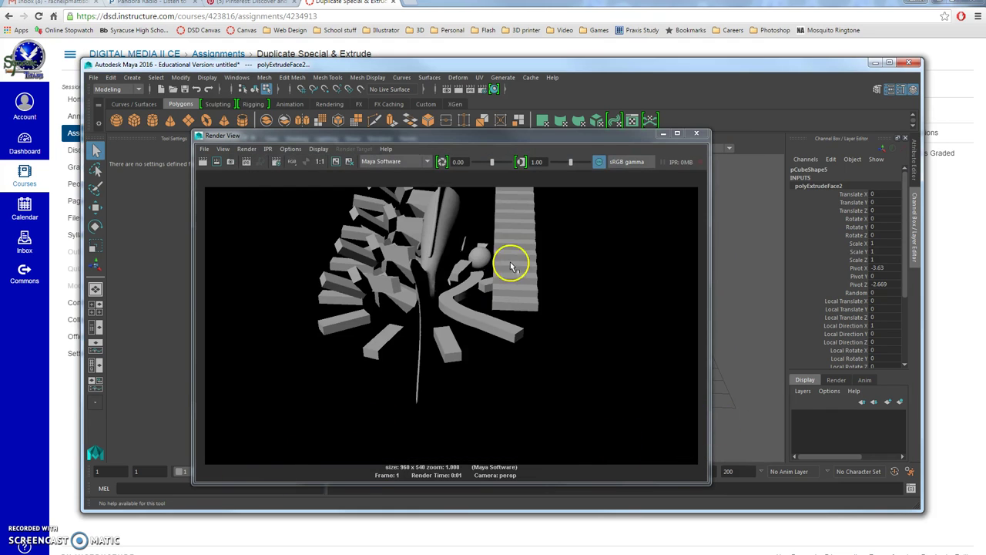
Close the render window and switch to the Duplicate Special & Extrude assignment page in Chrome.
left_click(697, 132)
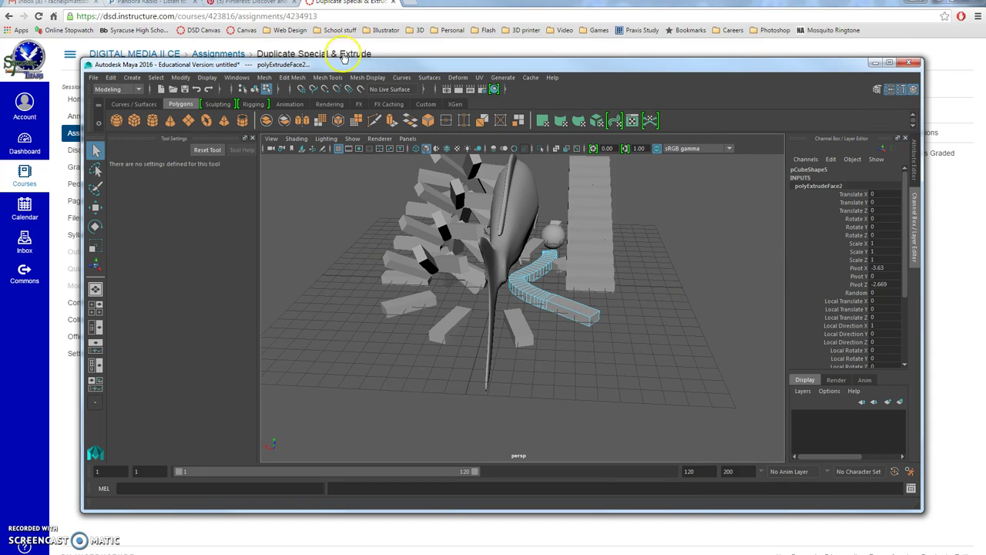
left_click(356, 6)
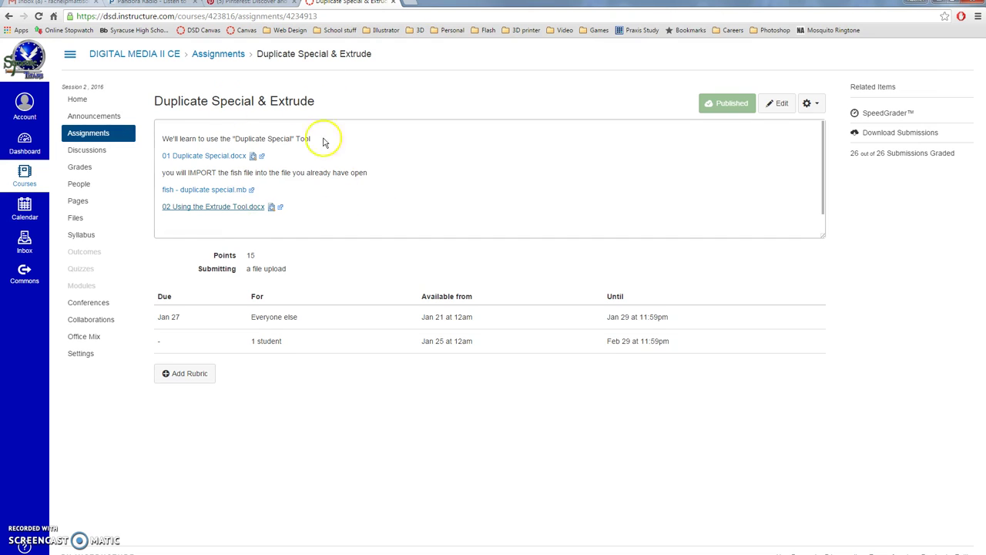